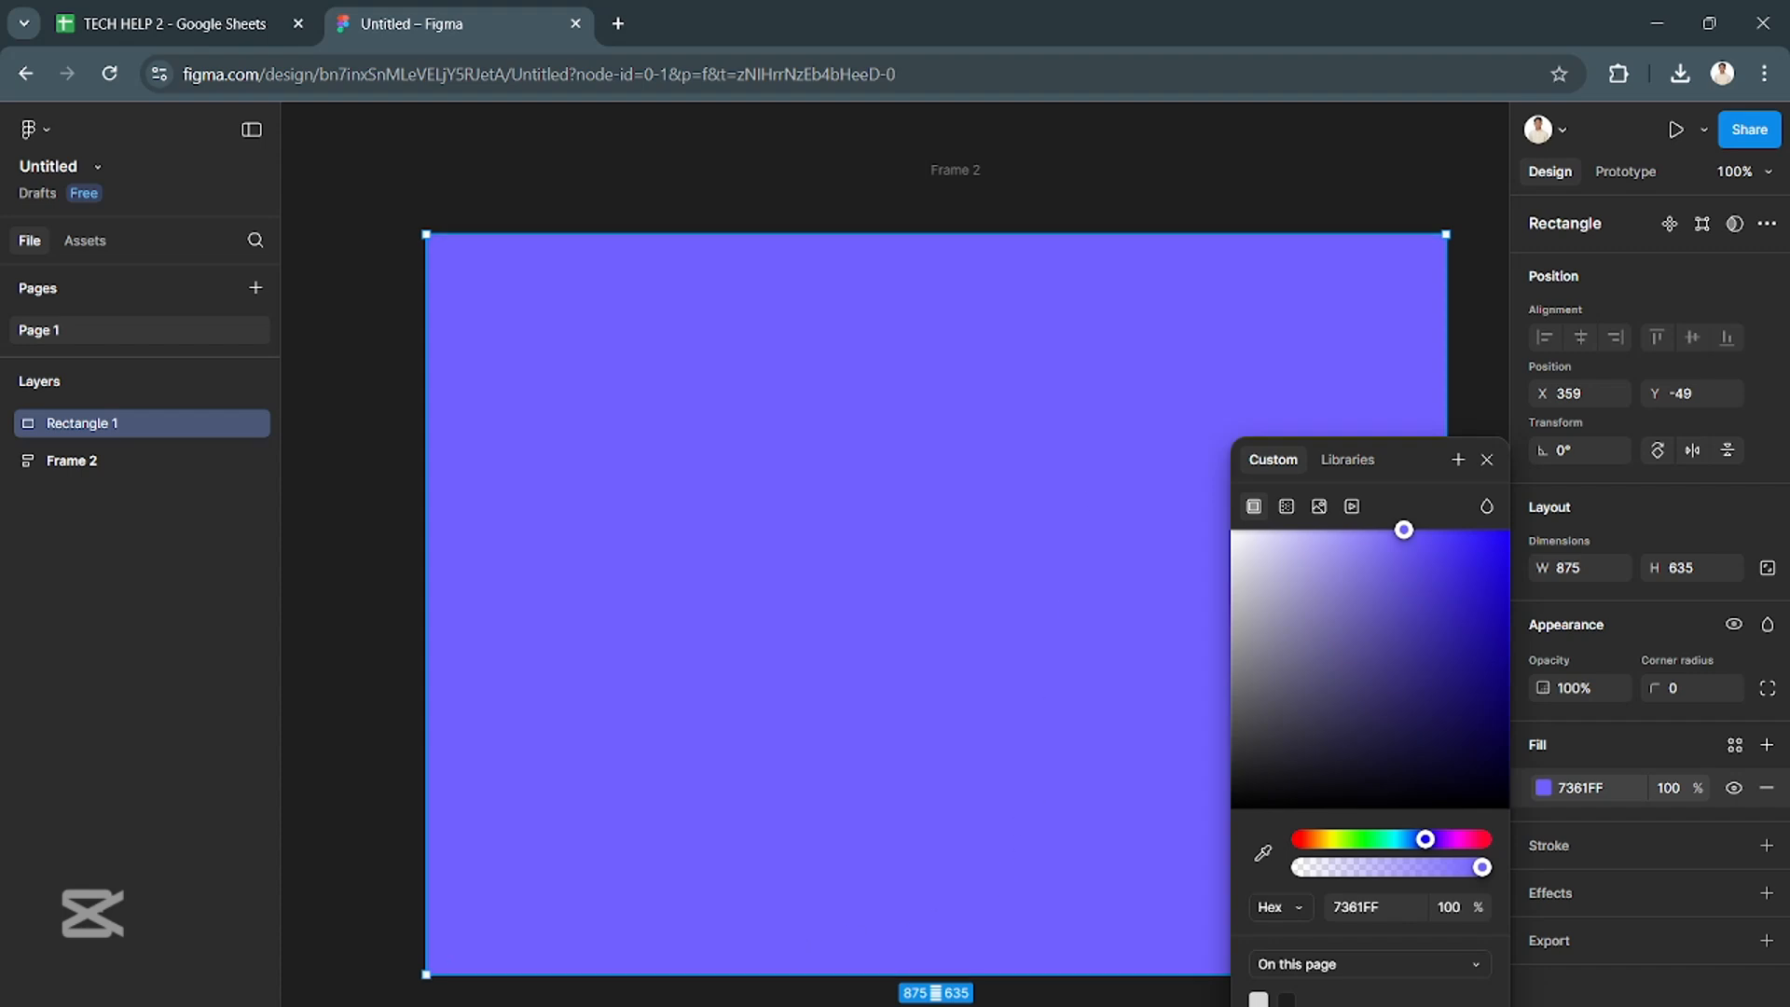
- Delete the empty Frame 2, keeping only the purple background rectangle on the canvas
left_click(1098, 1004)
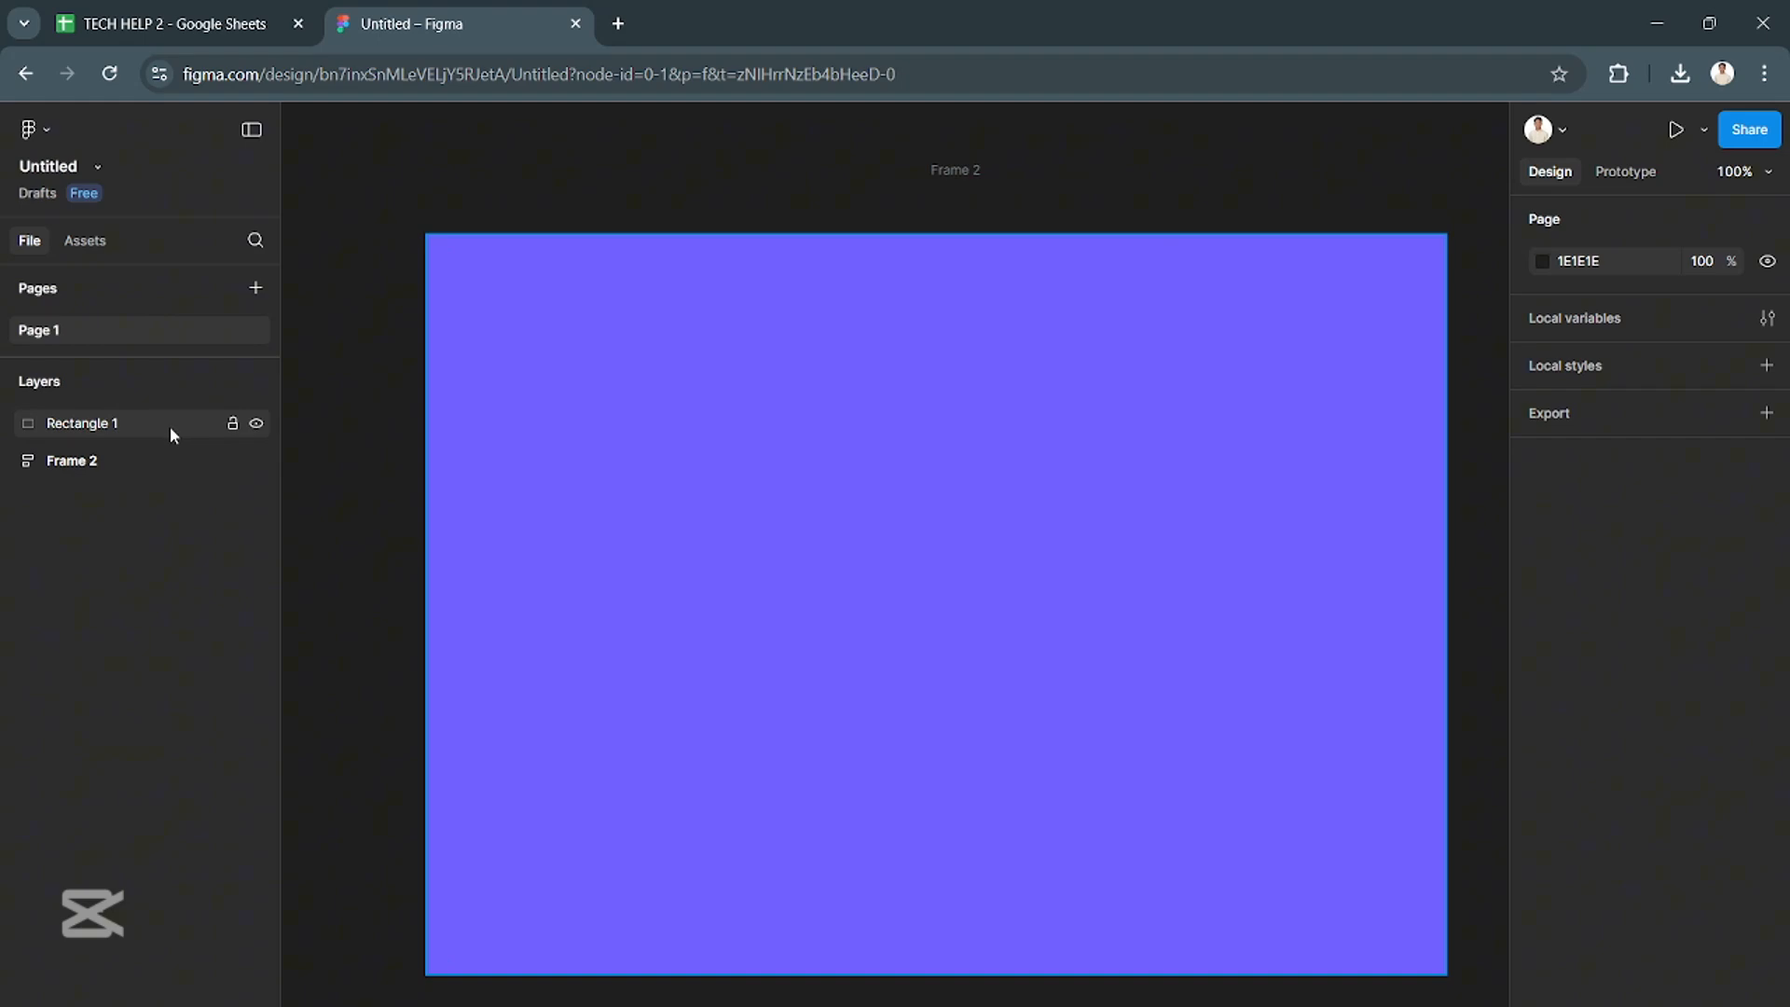
left_click(174, 459)
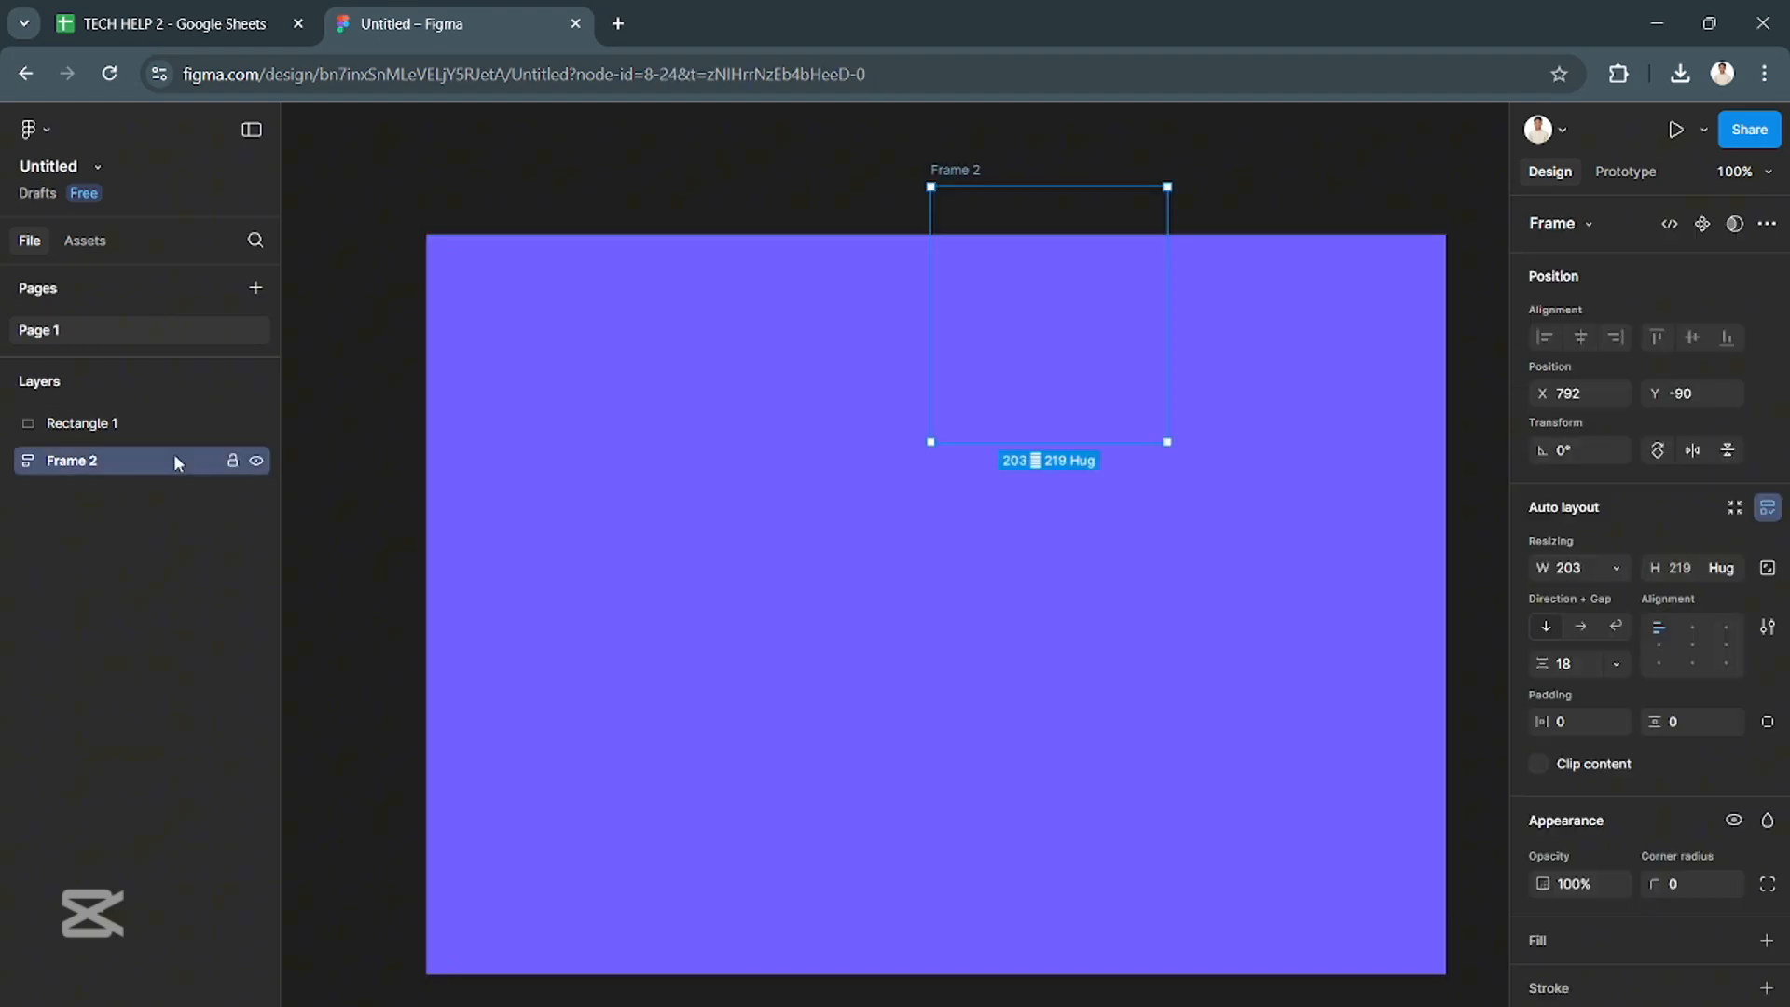
left_click_drag(1044, 208, 1038, 178)
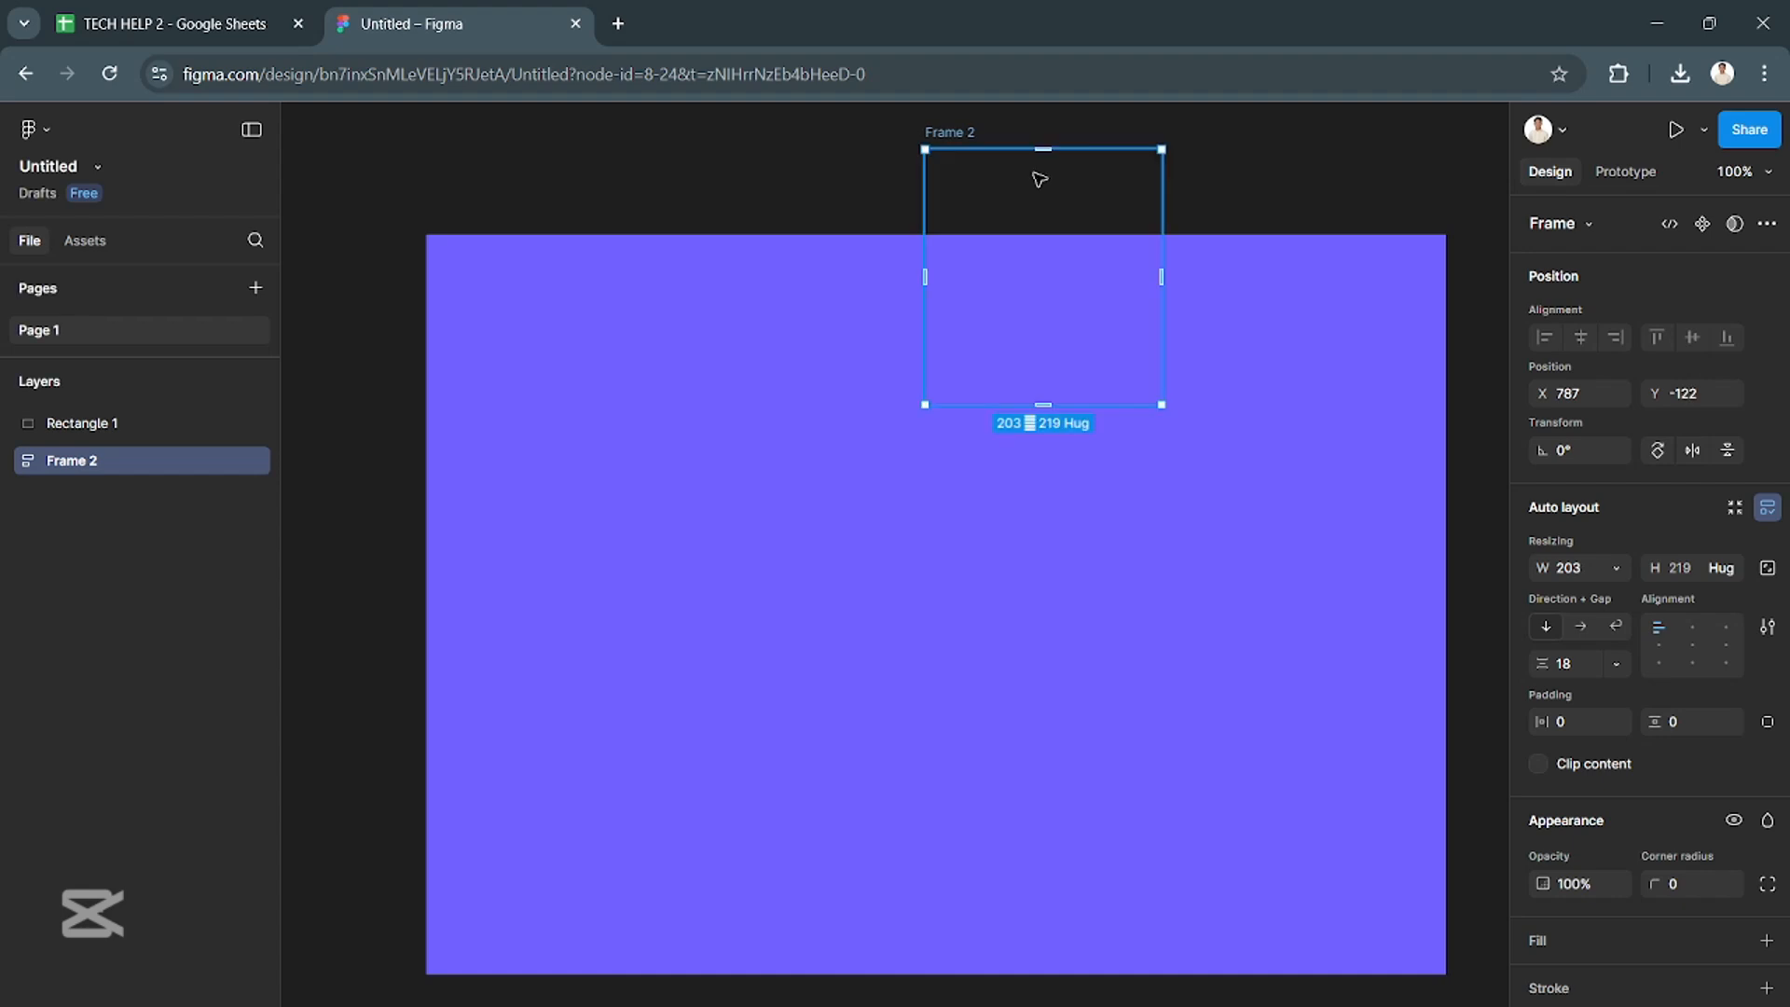
key("Delete")
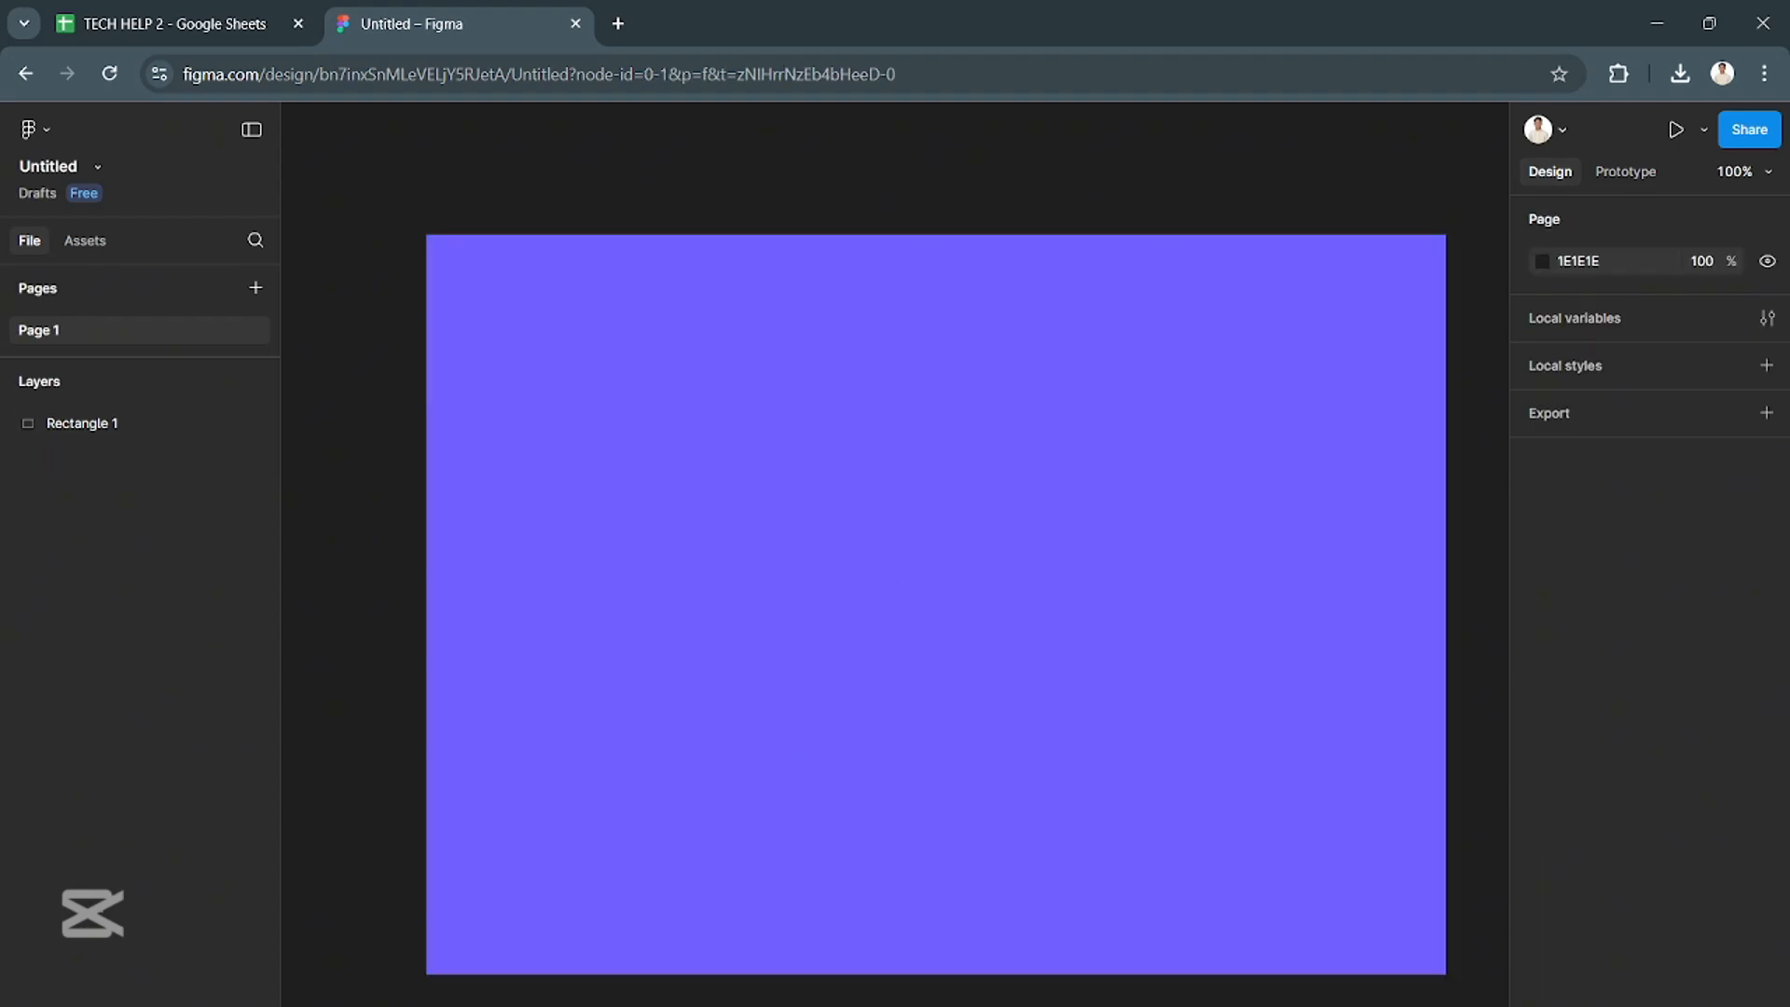
- Draw an ellipse of about 412 × 427 over the lower-left part of the purple rectangle
left_click(824, 1006)
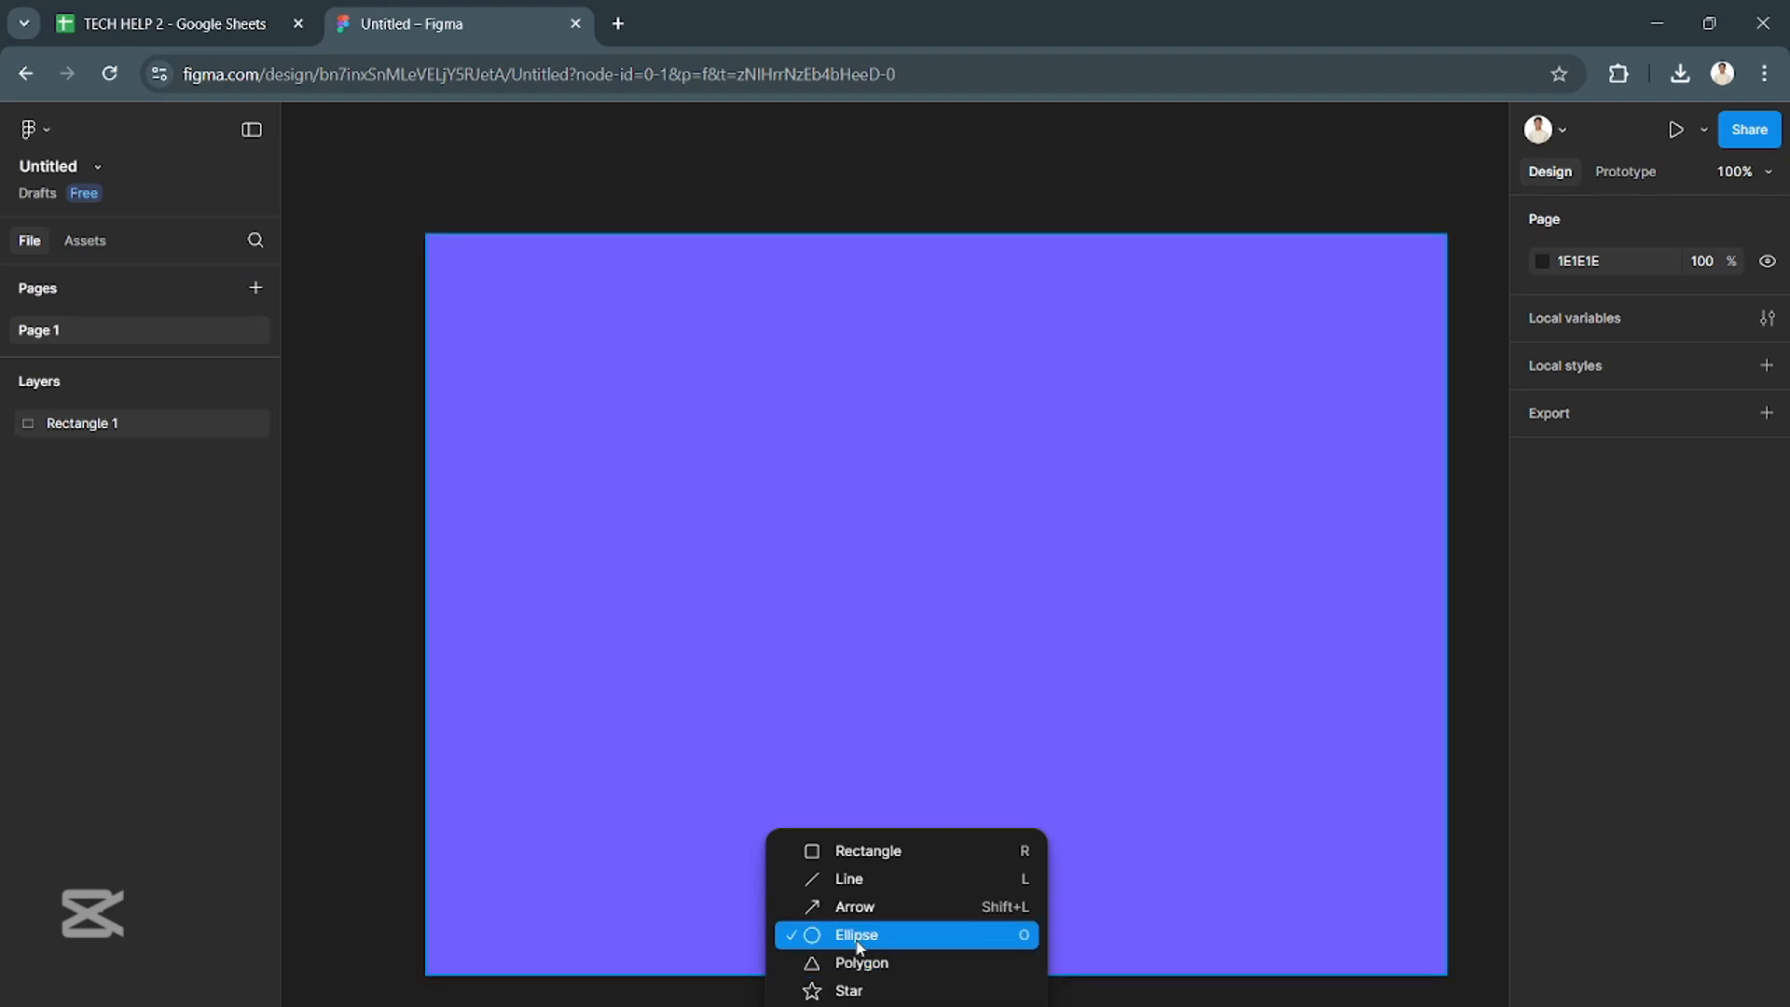
left_click(856, 936)
left_click_drag(525, 399, 742, 626)
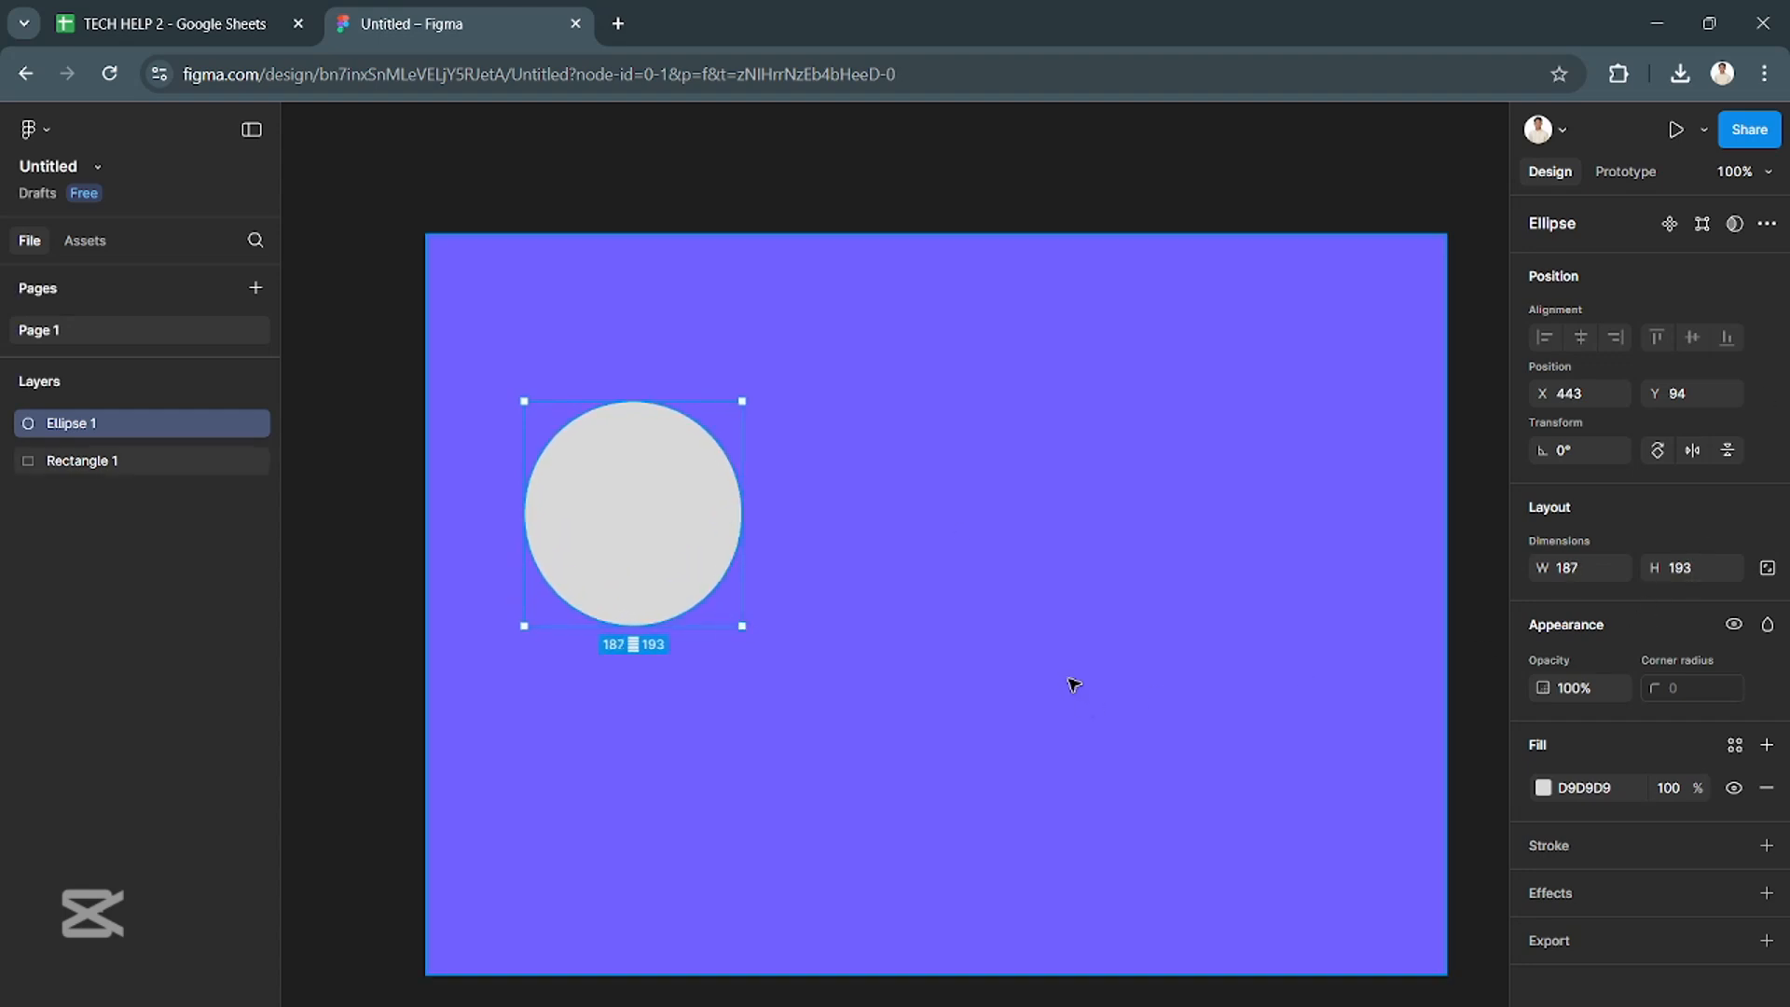
left_click_drag(744, 627, 1030, 960)
left_click_drag(866, 757, 823, 771)
left_click_drag(988, 975, 959, 914)
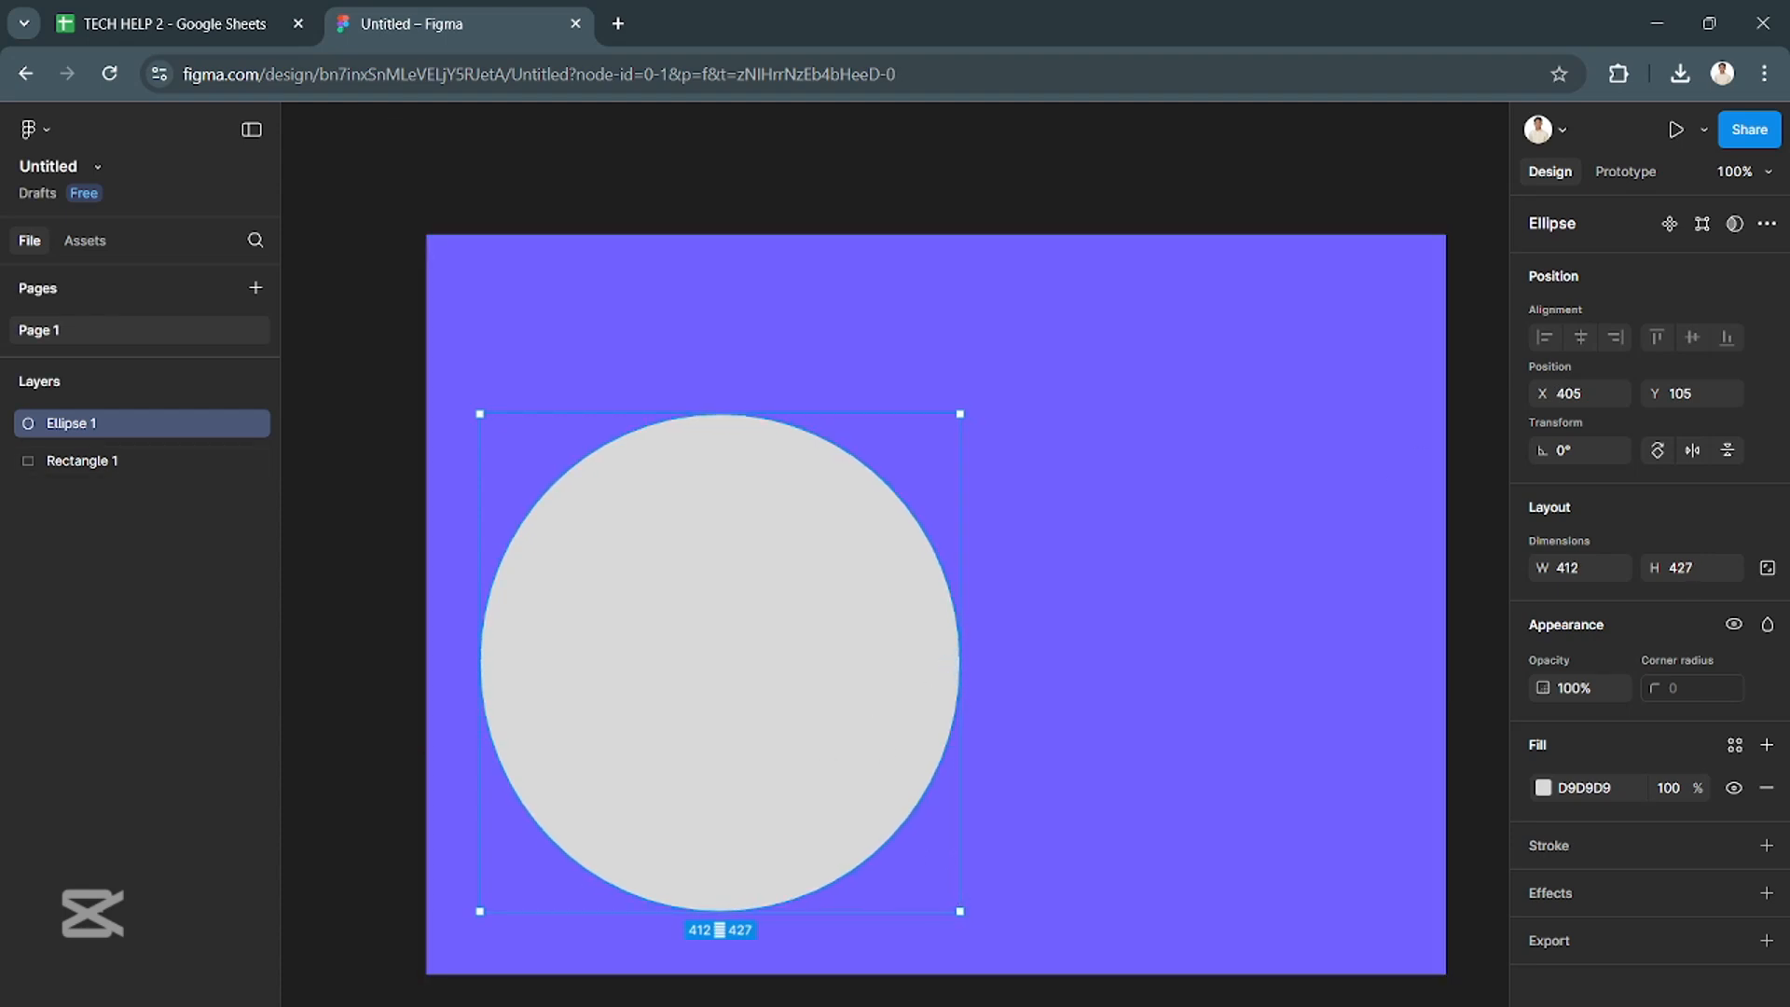
- Fill the large ellipse with a dark navy blue, about 1E2B62
right_click(798, 773)
left_click(774, 772)
left_click(1543, 788)
left_click_drag(1403, 841, 1415, 840)
left_click_drag(1435, 718, 1419, 712)
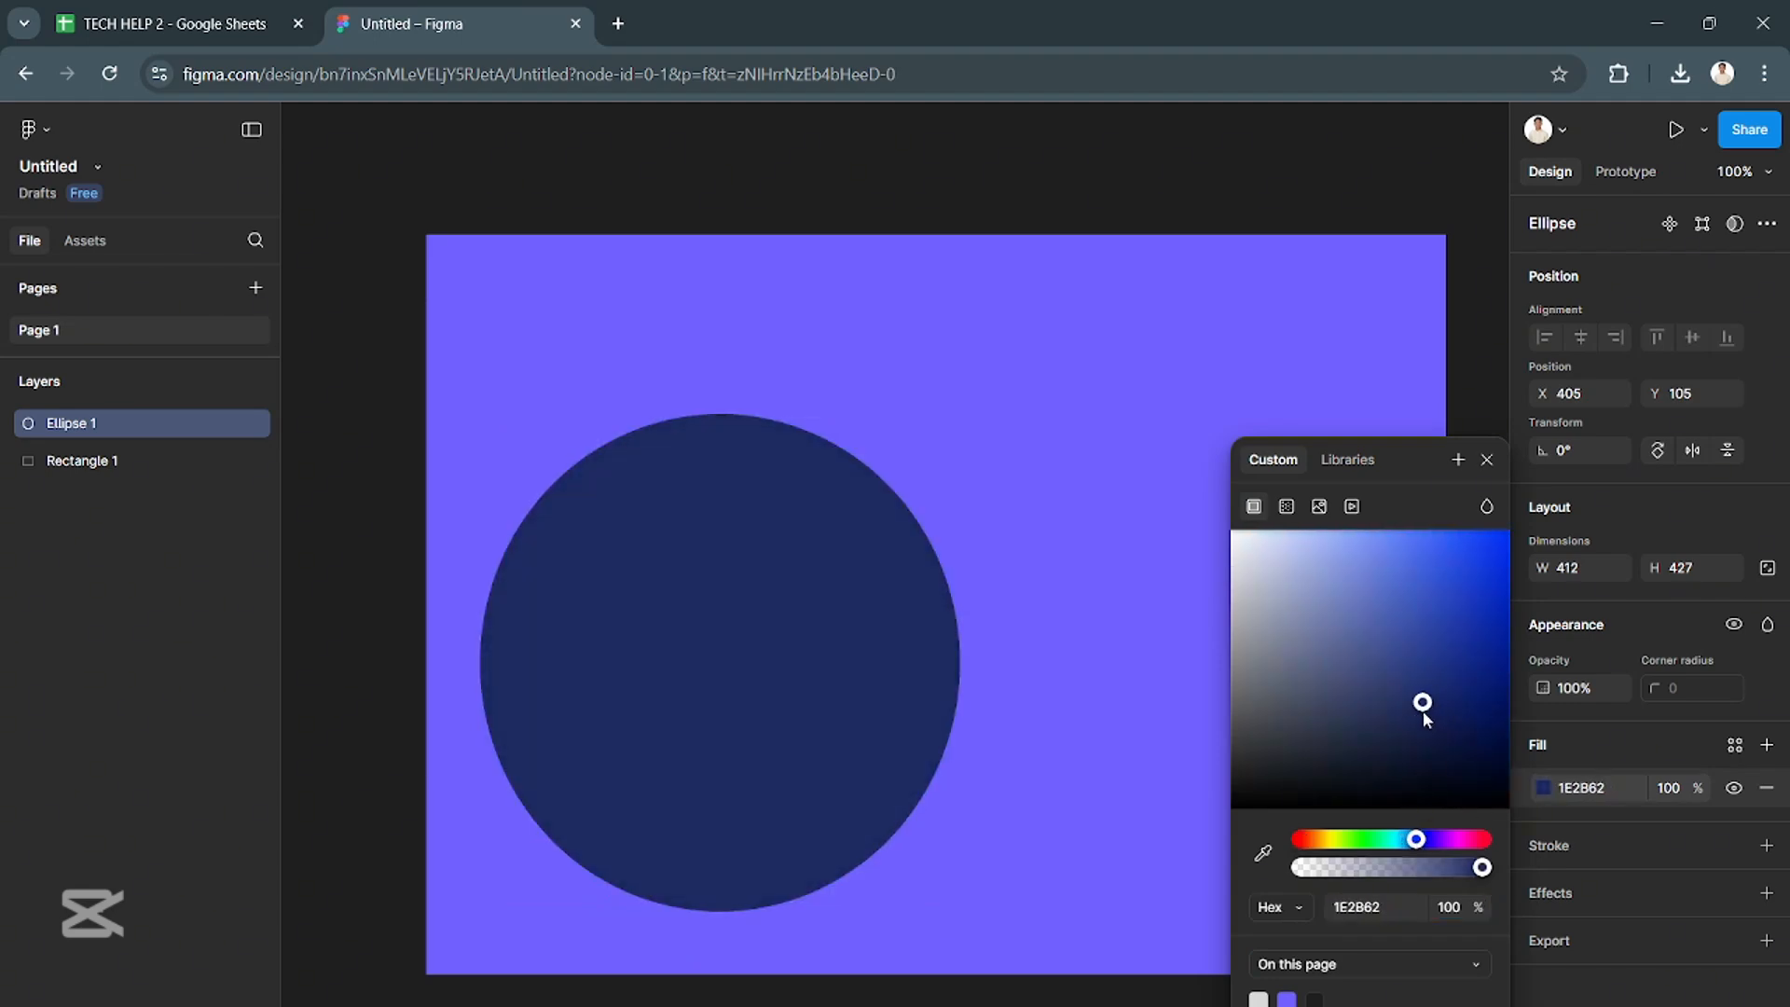
- Add a second ellipse of about 214 × 224 overlapping the lower-right edge of the large navy ellipse
key("o")
left_click(1007, 754)
left_click(1171, 694)
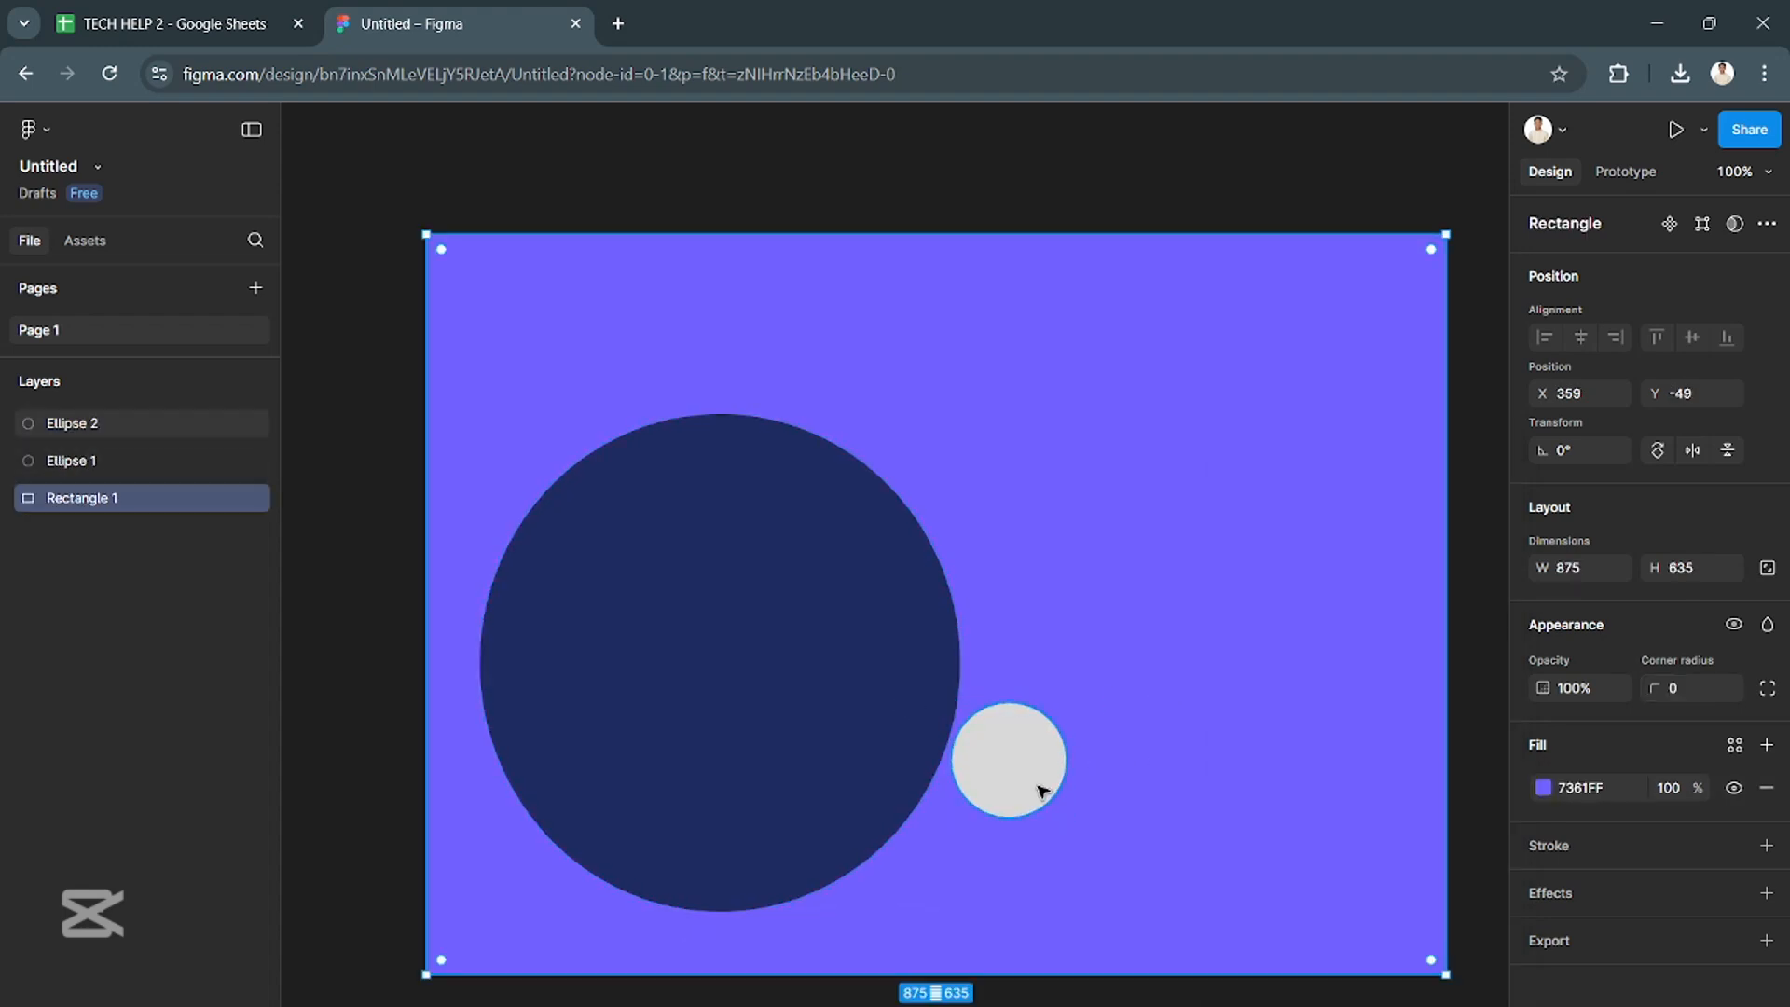
left_click(1055, 760)
left_click_drag(1068, 818, 1023, 755)
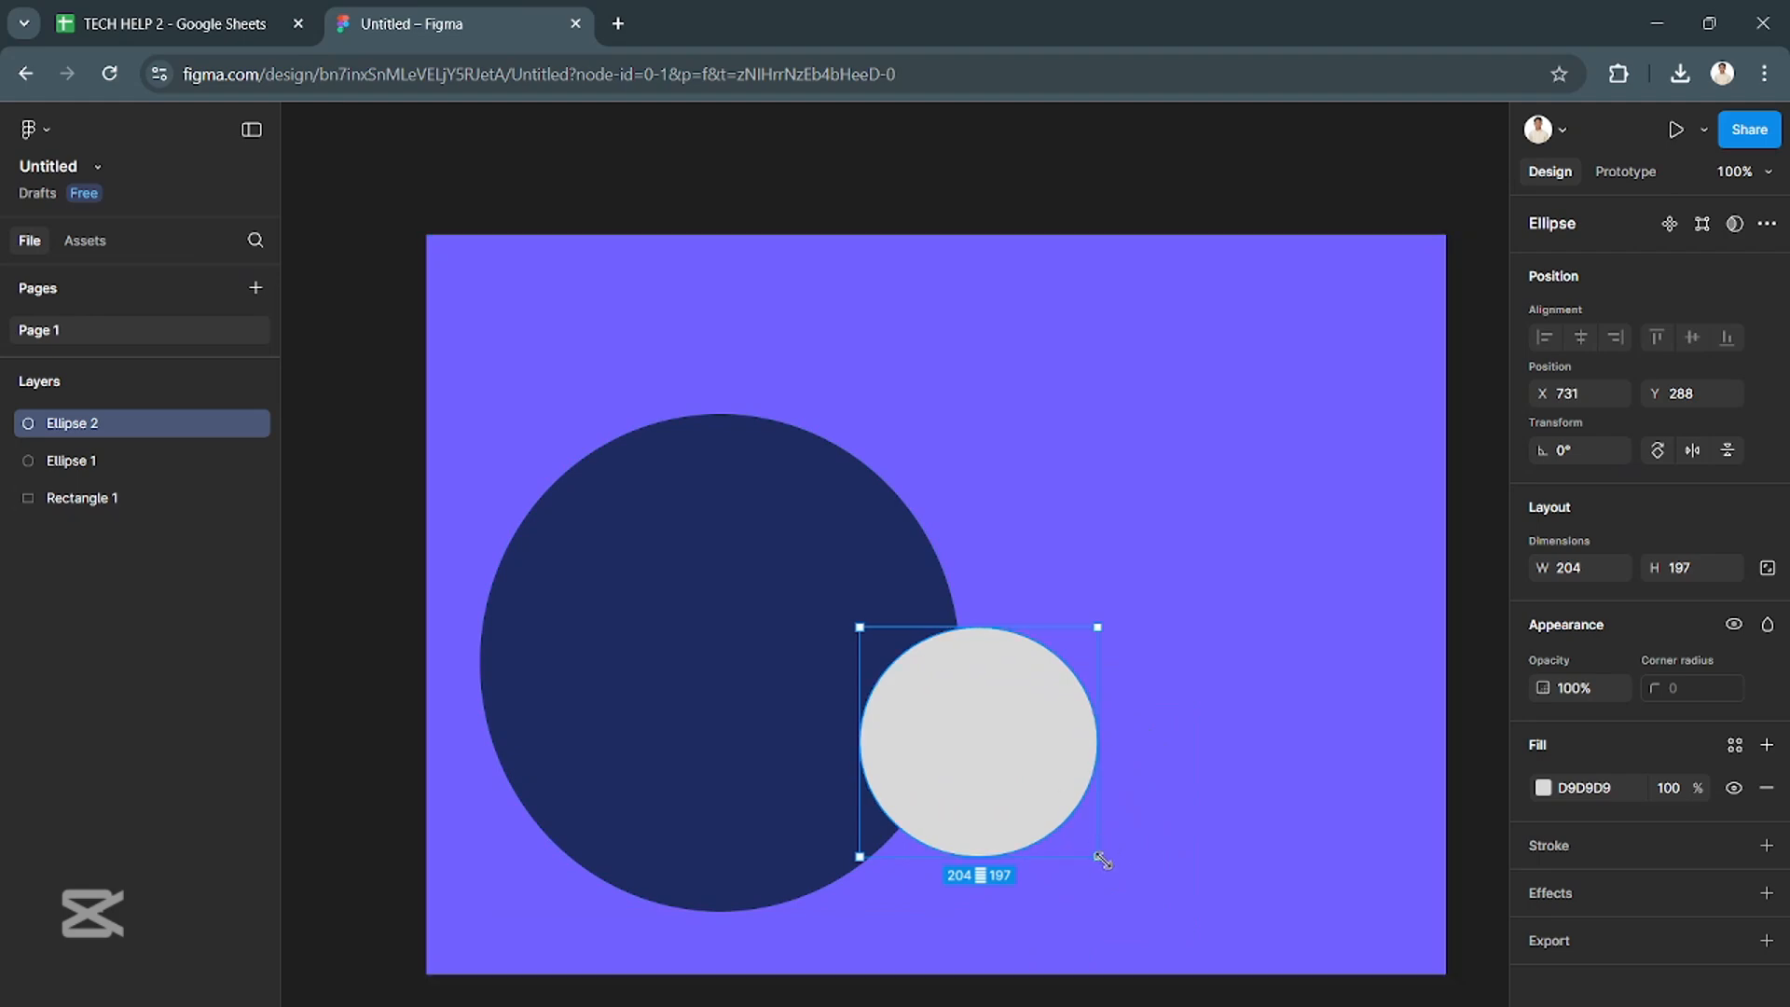
left_click_drag(1100, 855, 1109, 887)
- Fill the smaller overlapping ellipse with a near-black navy, 060839
left_click(1543, 788)
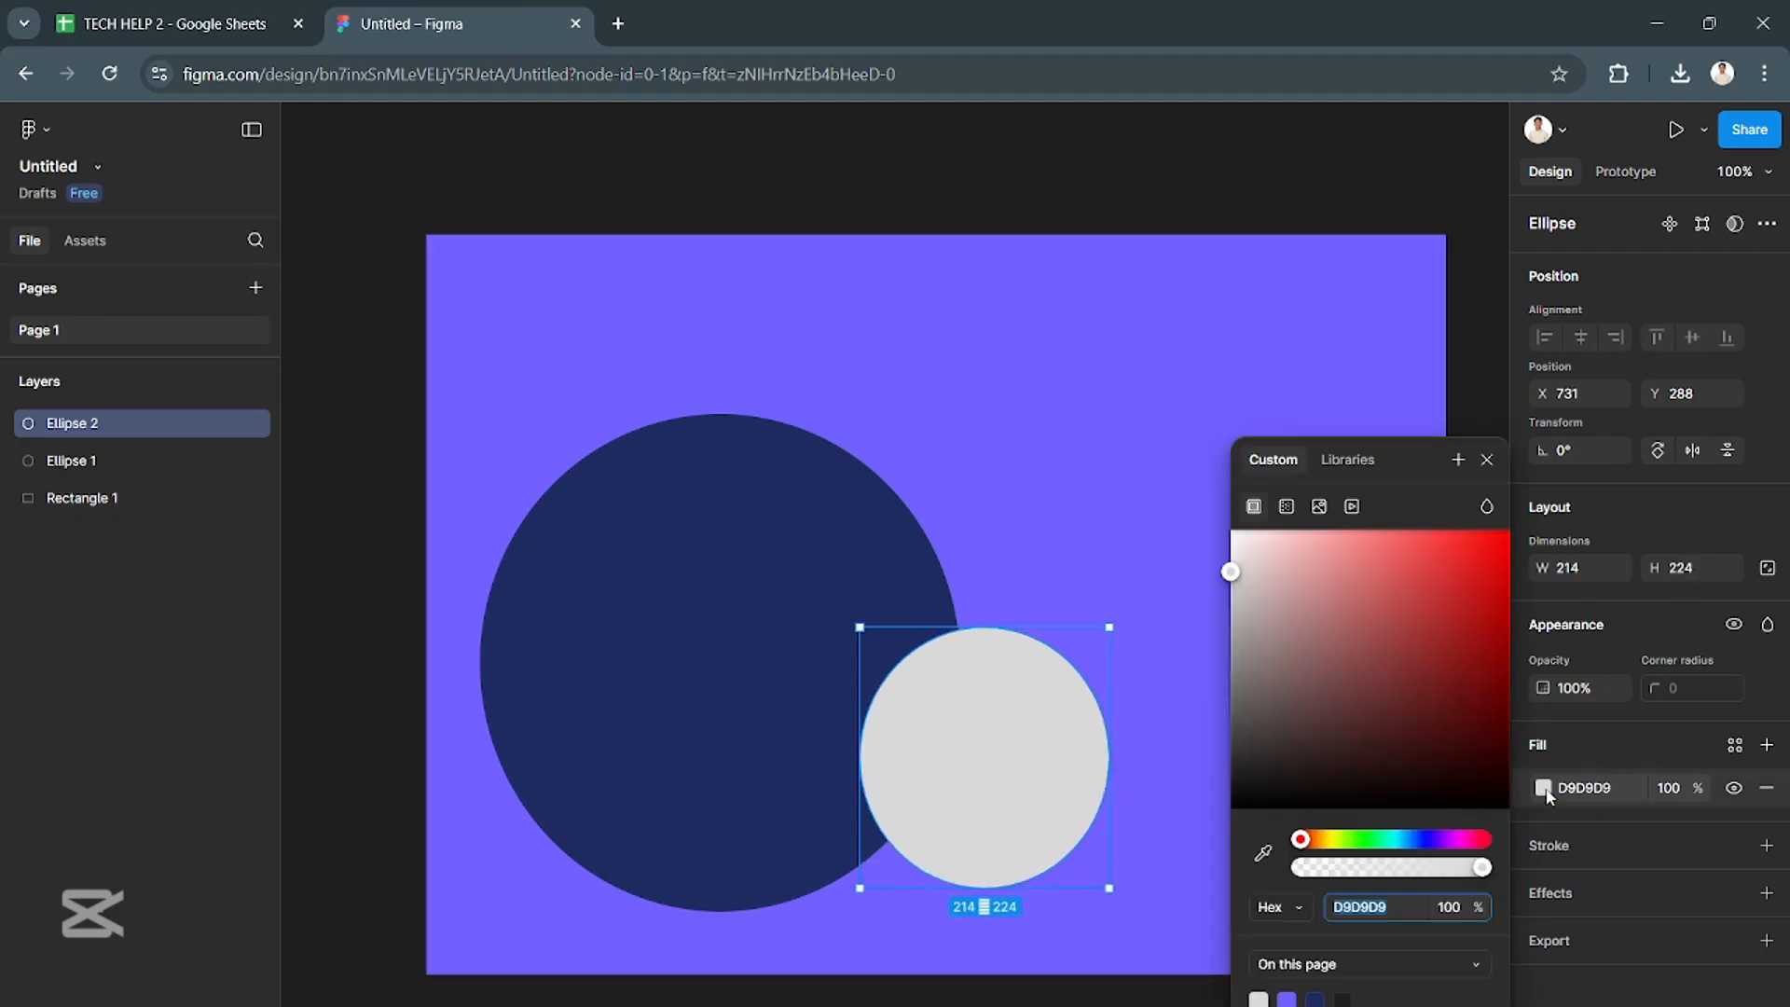
left_click(1419, 840)
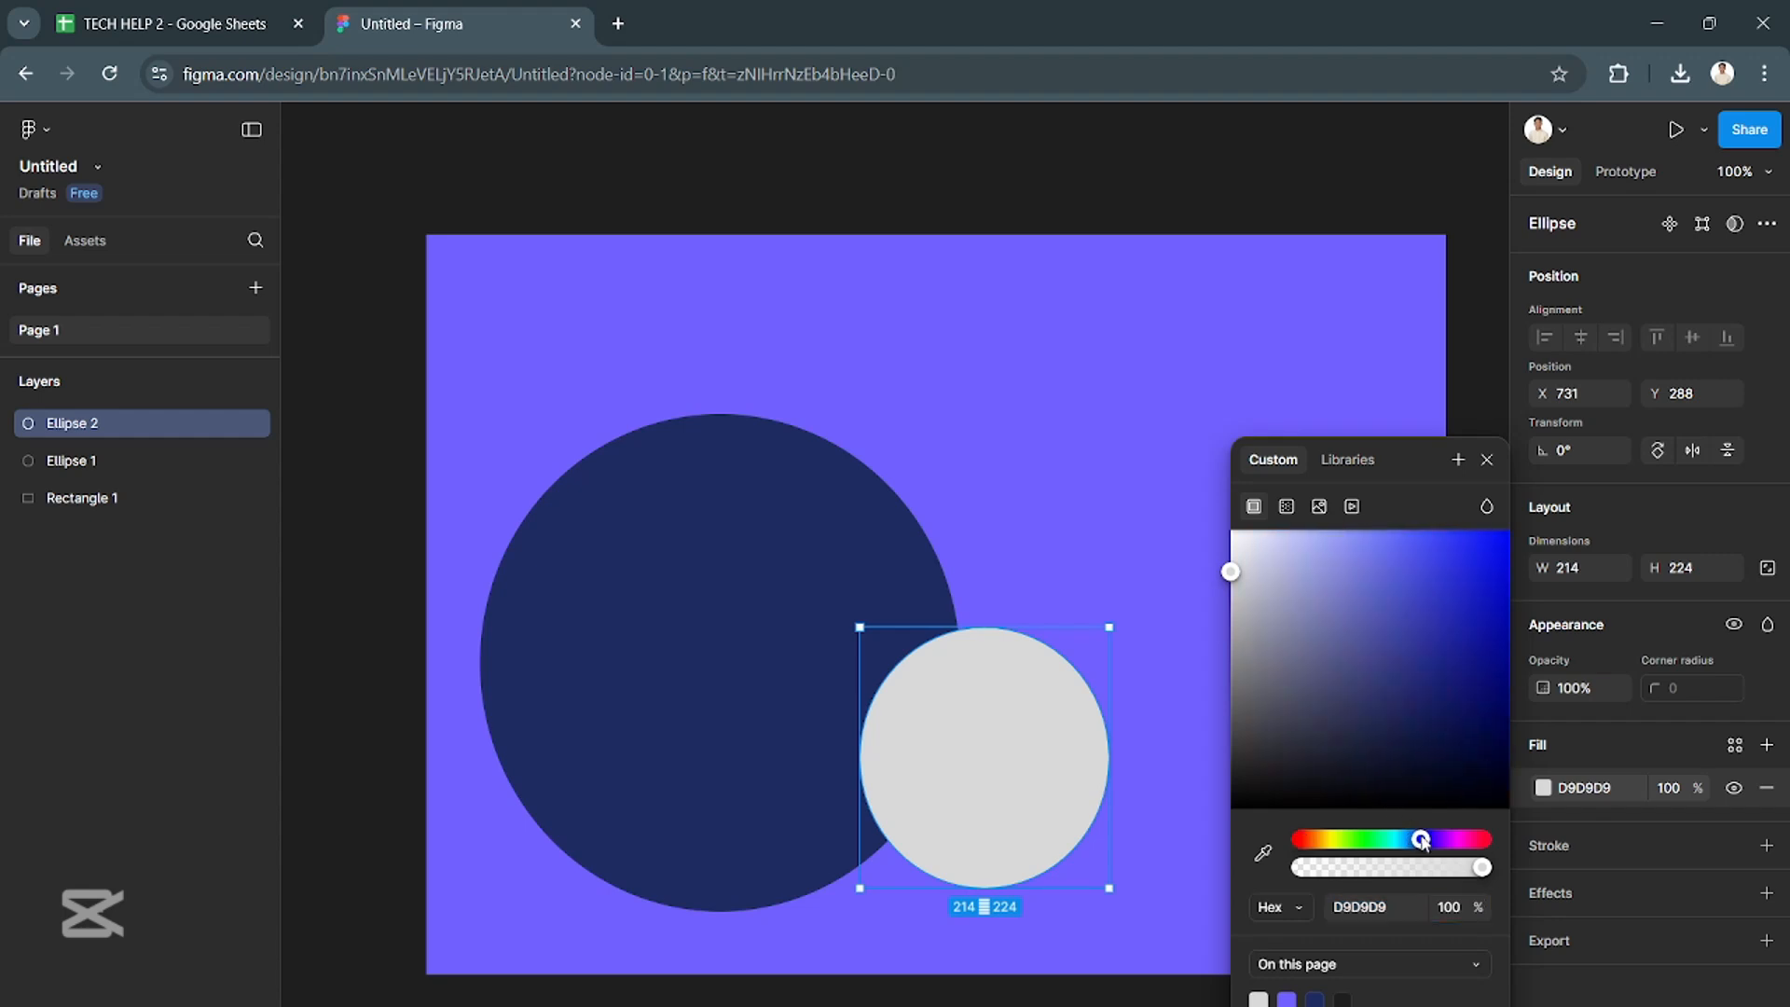
left_click(1415, 669)
left_click(1479, 746)
left_click(1010, 507)
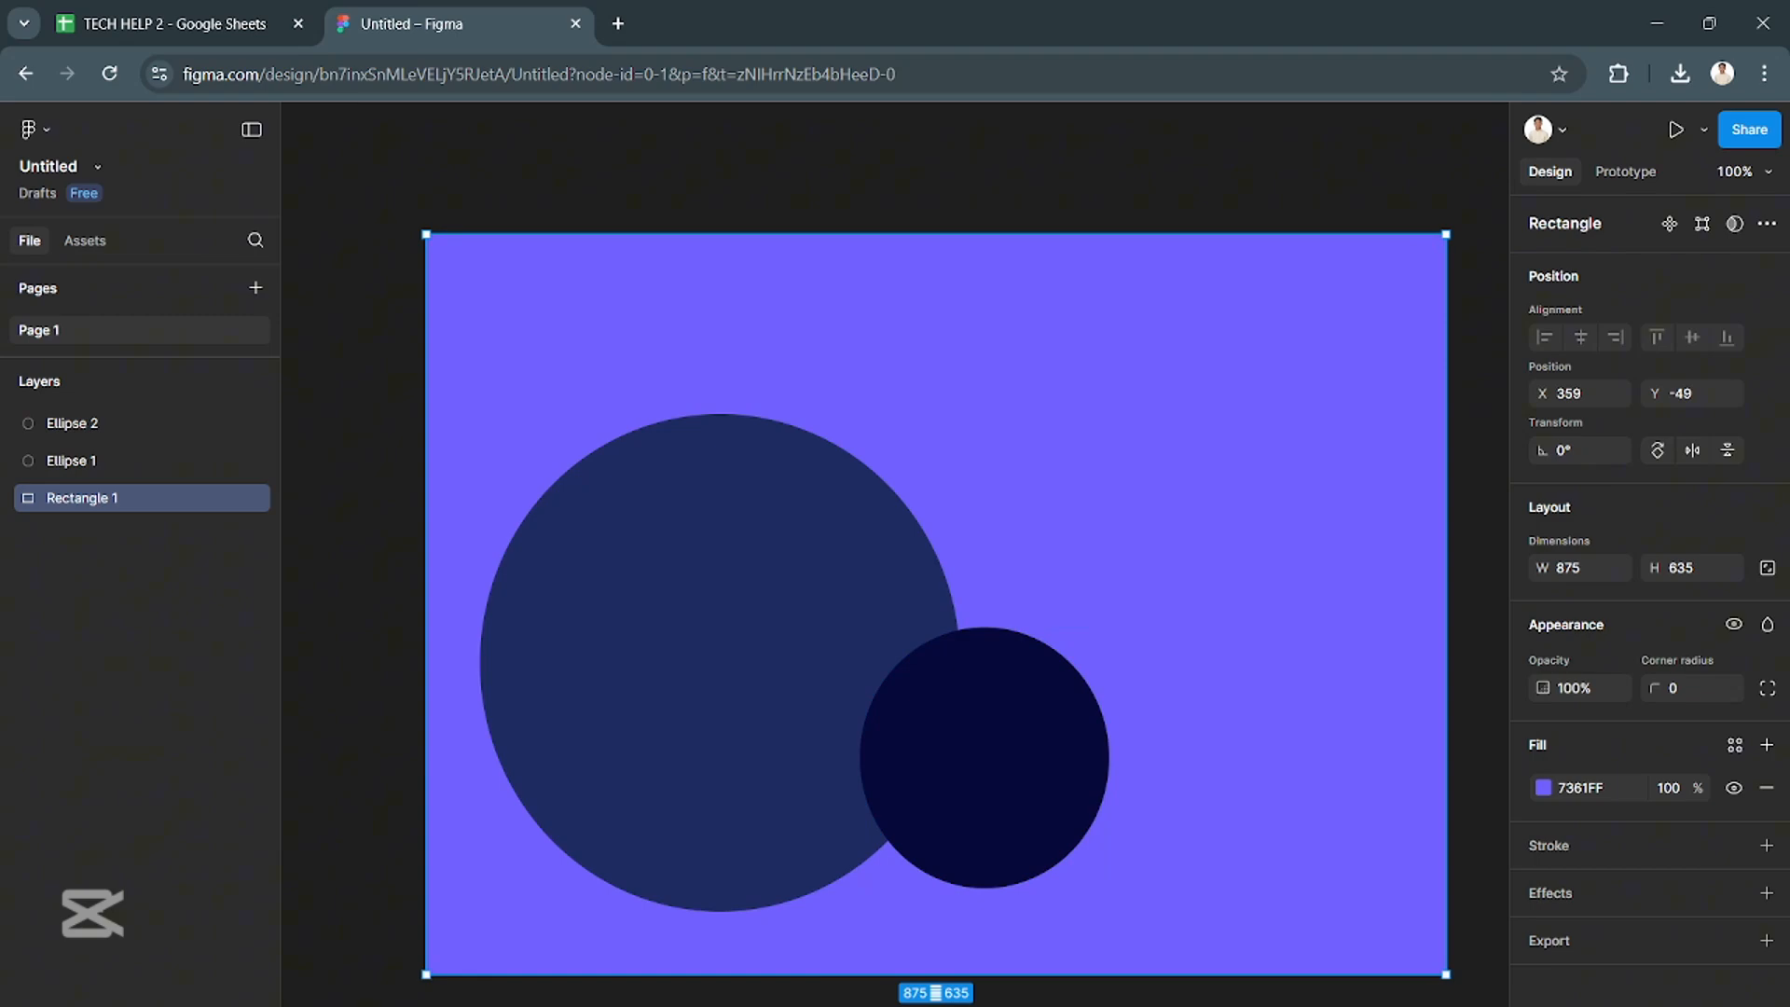
- Draw a third ellipse of about 267 × 273 in the upper-right area of the purple rectangle
left_click(832, 1005)
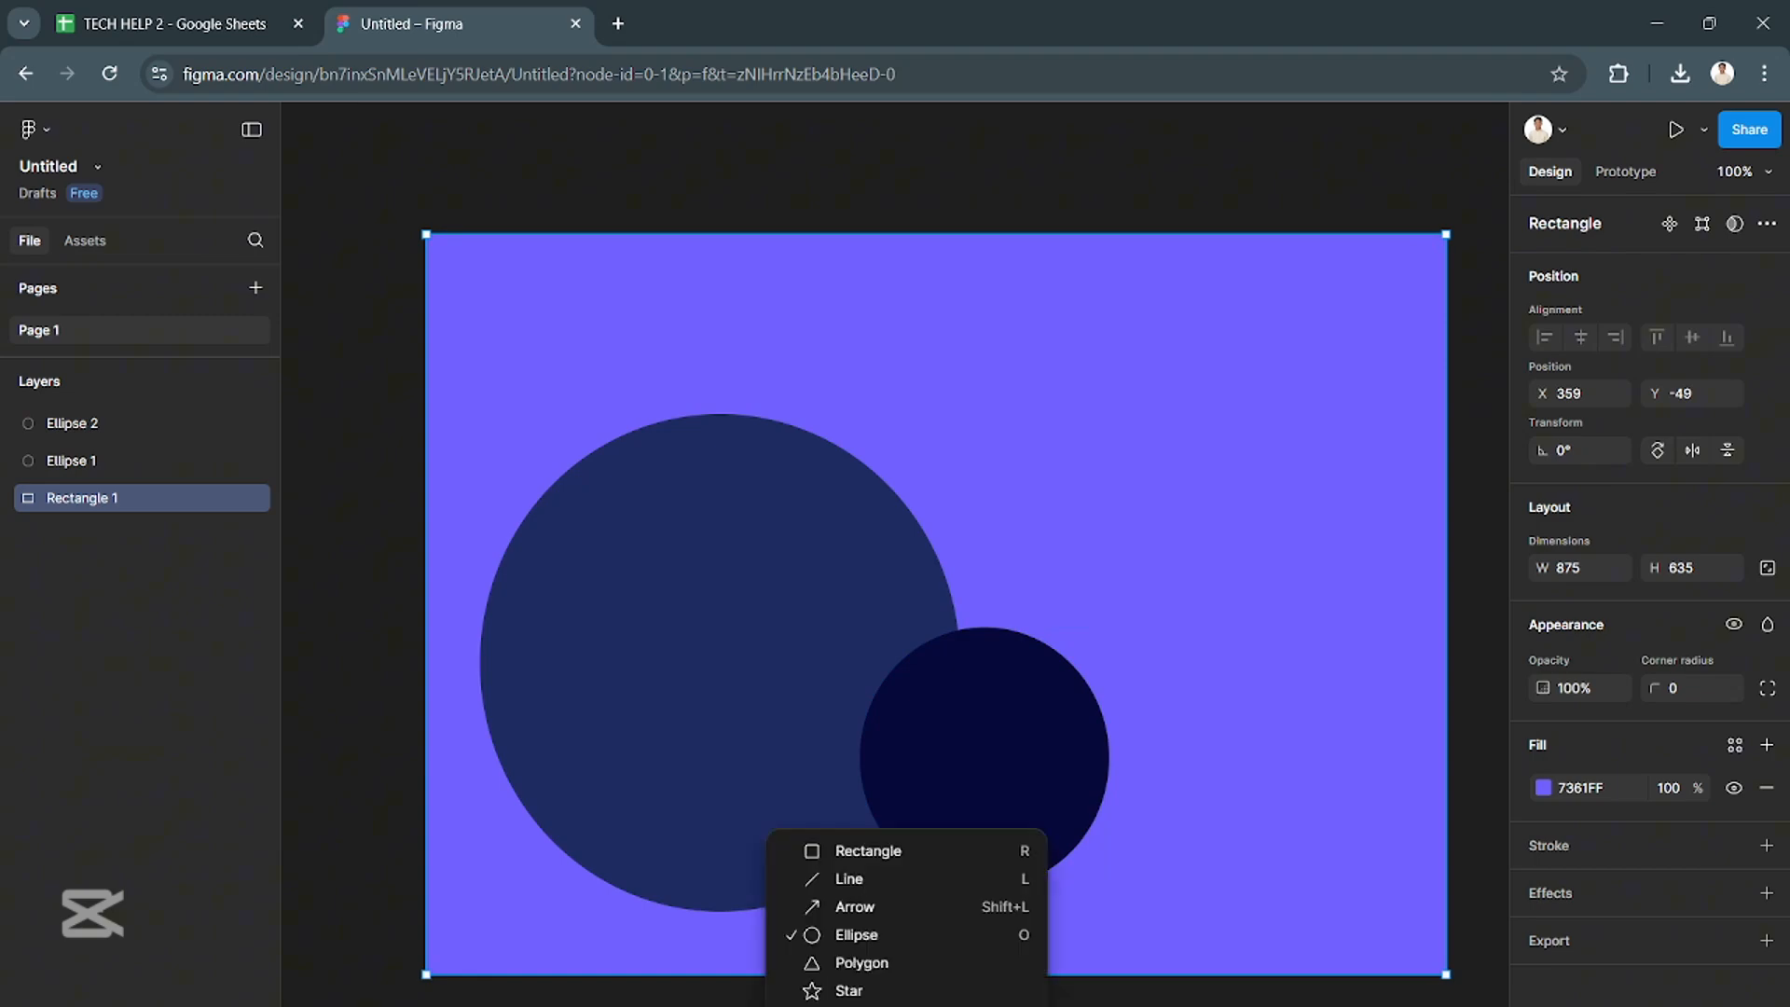
left_click(1023, 705)
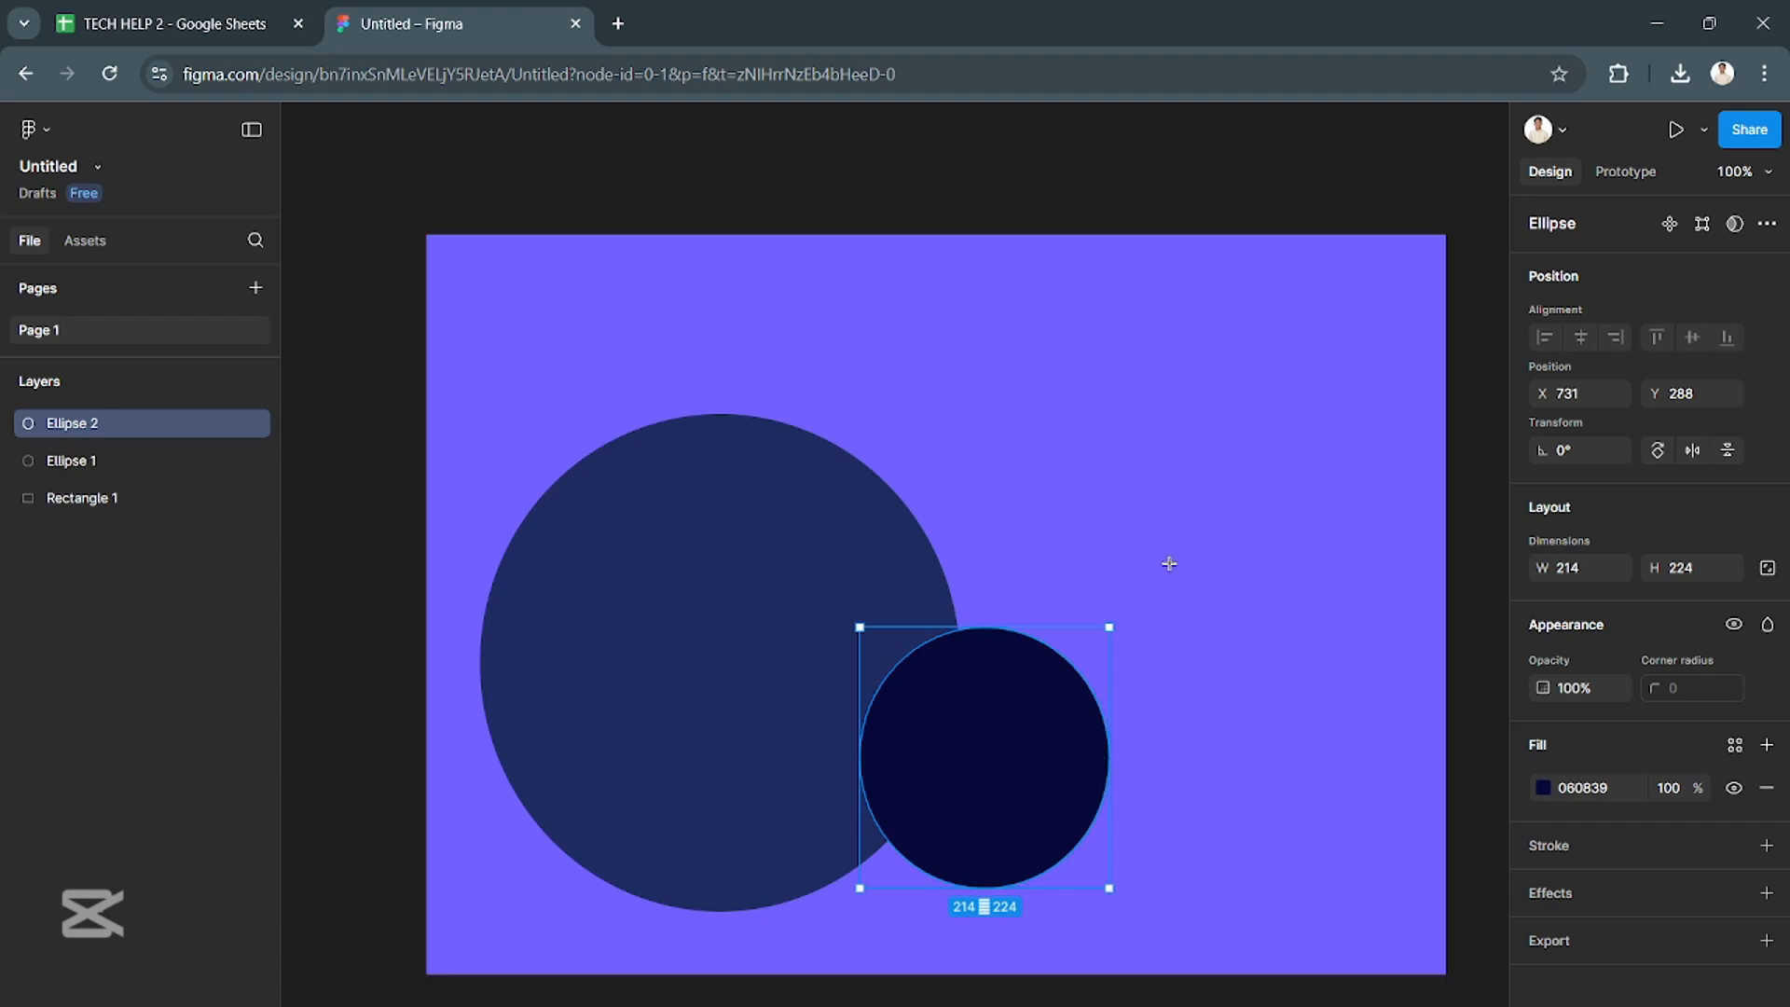
left_click_drag(1144, 372, 1430, 691)
left_click_drag(1343, 572, 1337, 478)
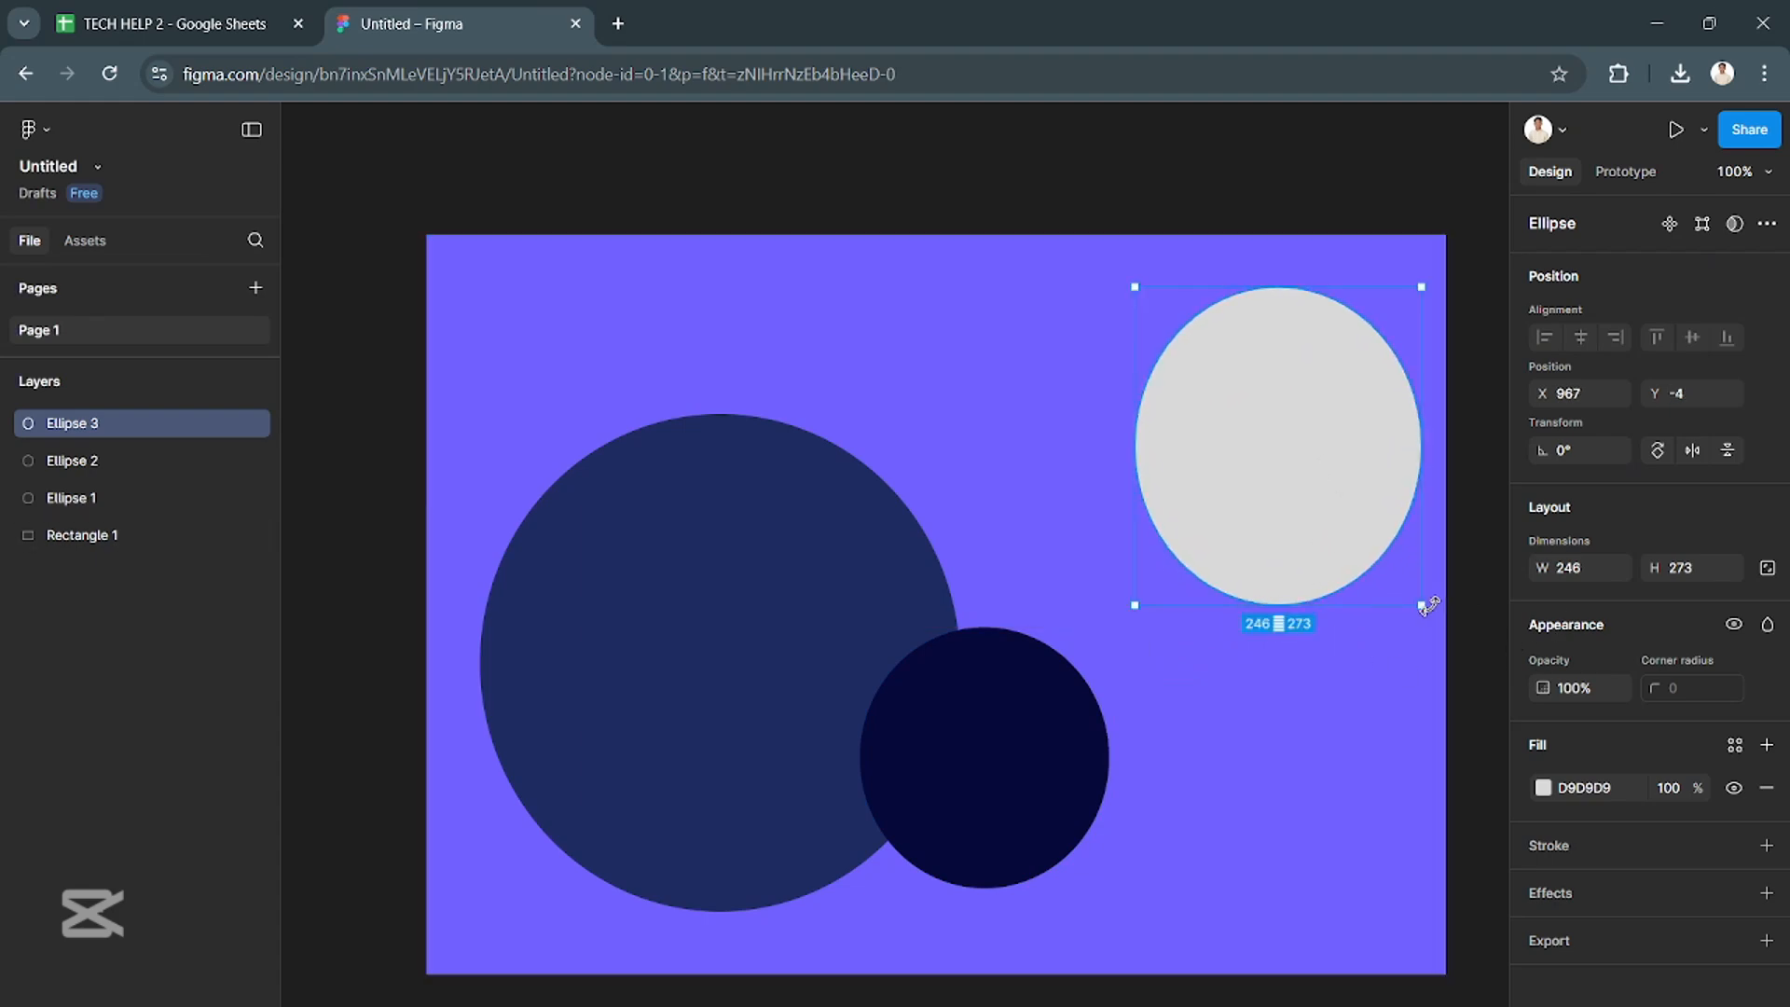
left_click_drag(1426, 607, 1451, 607)
left_click_drag(1378, 506, 1365, 506)
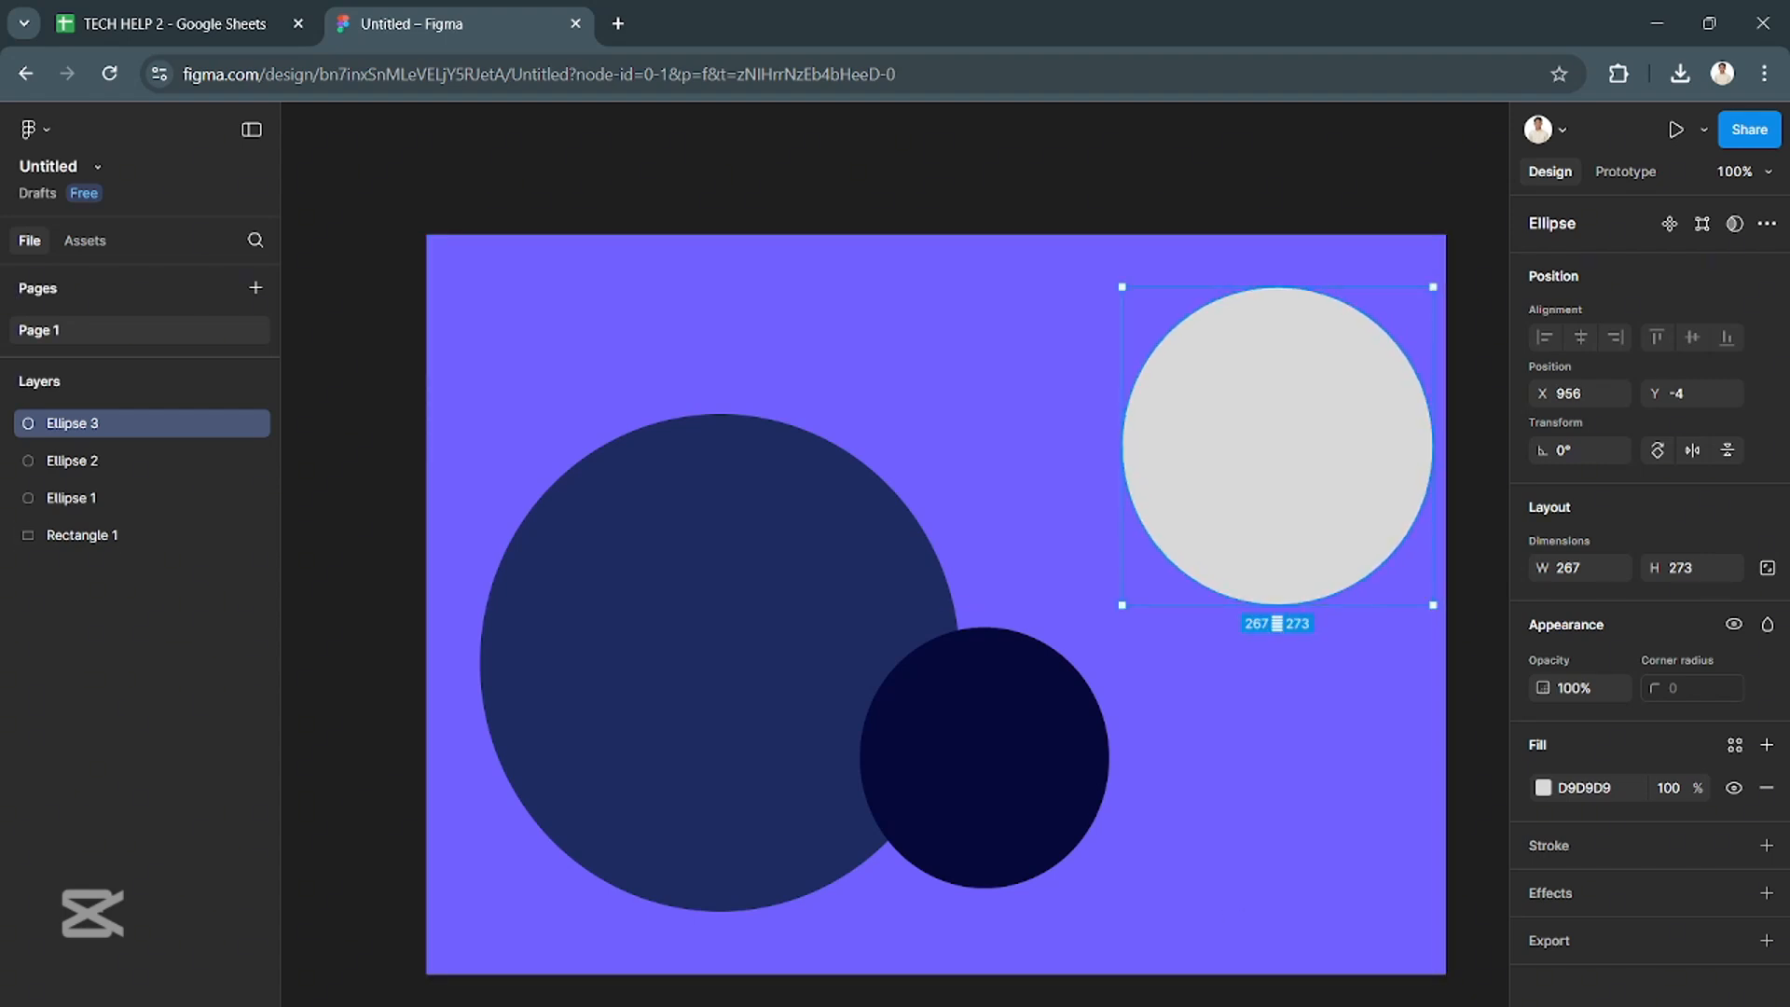
- Fill the upper-right ellipse with a saturated medium blue
left_click(1543, 788)
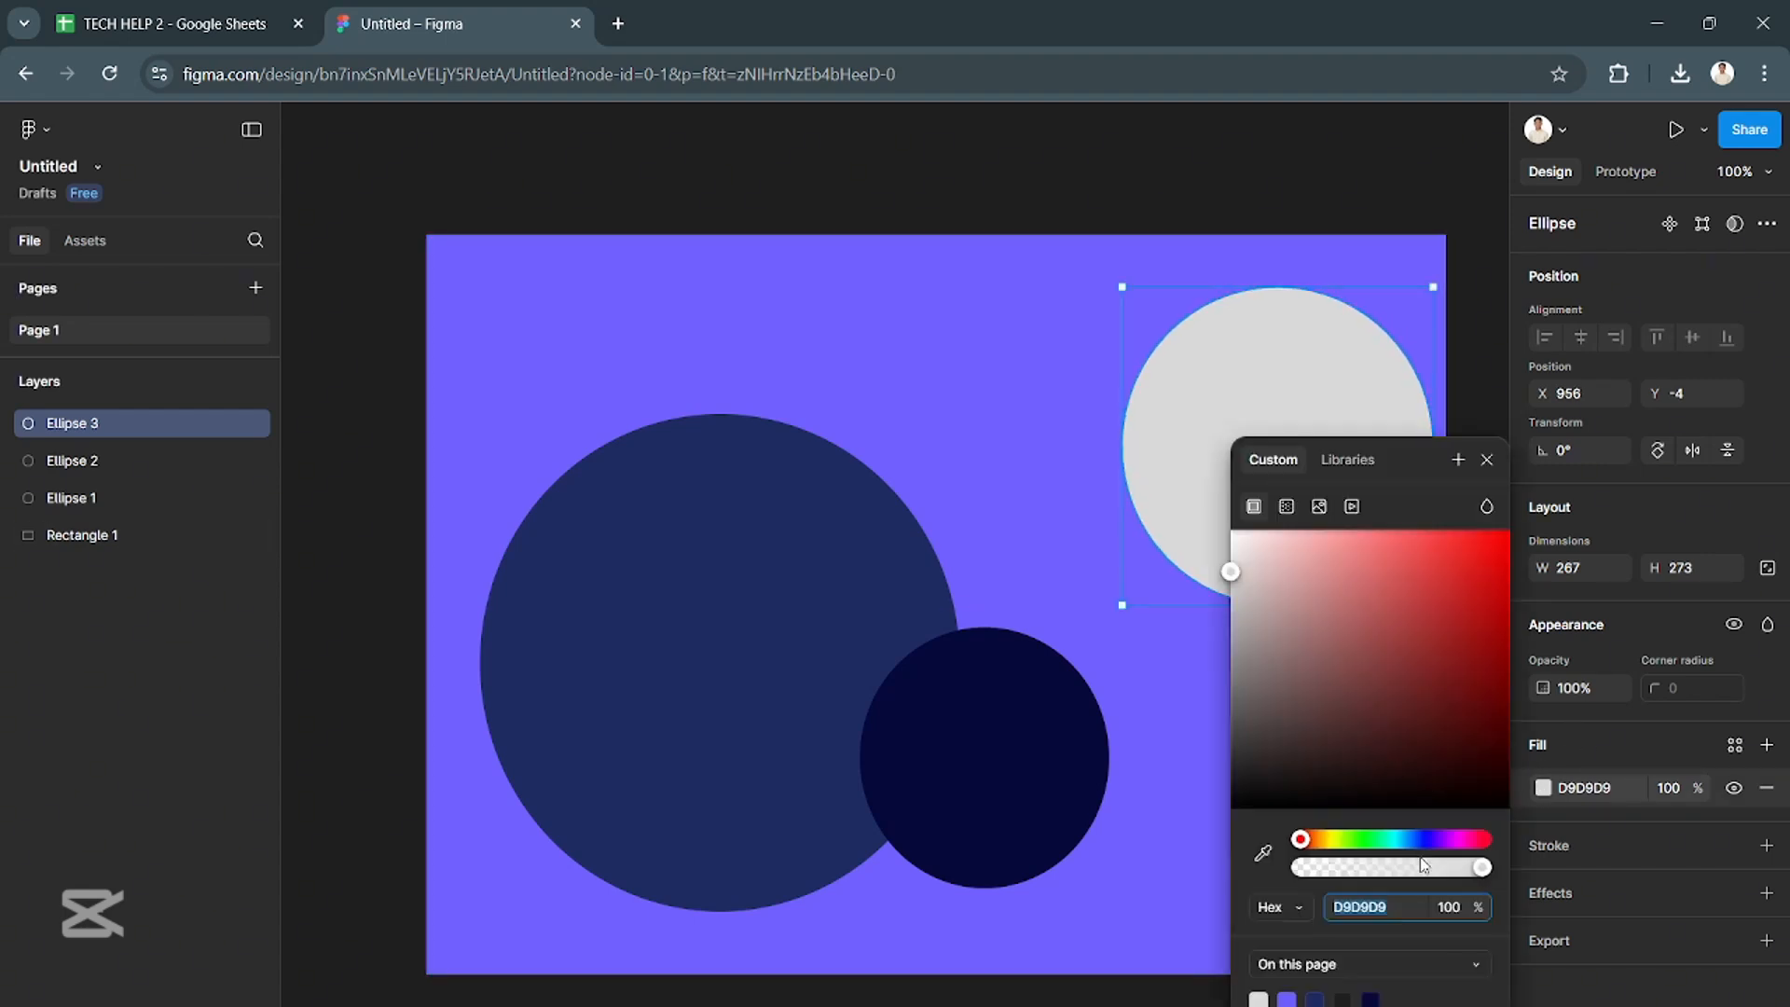
left_click_drag(1419, 839, 1414, 840)
left_click(1405, 577)
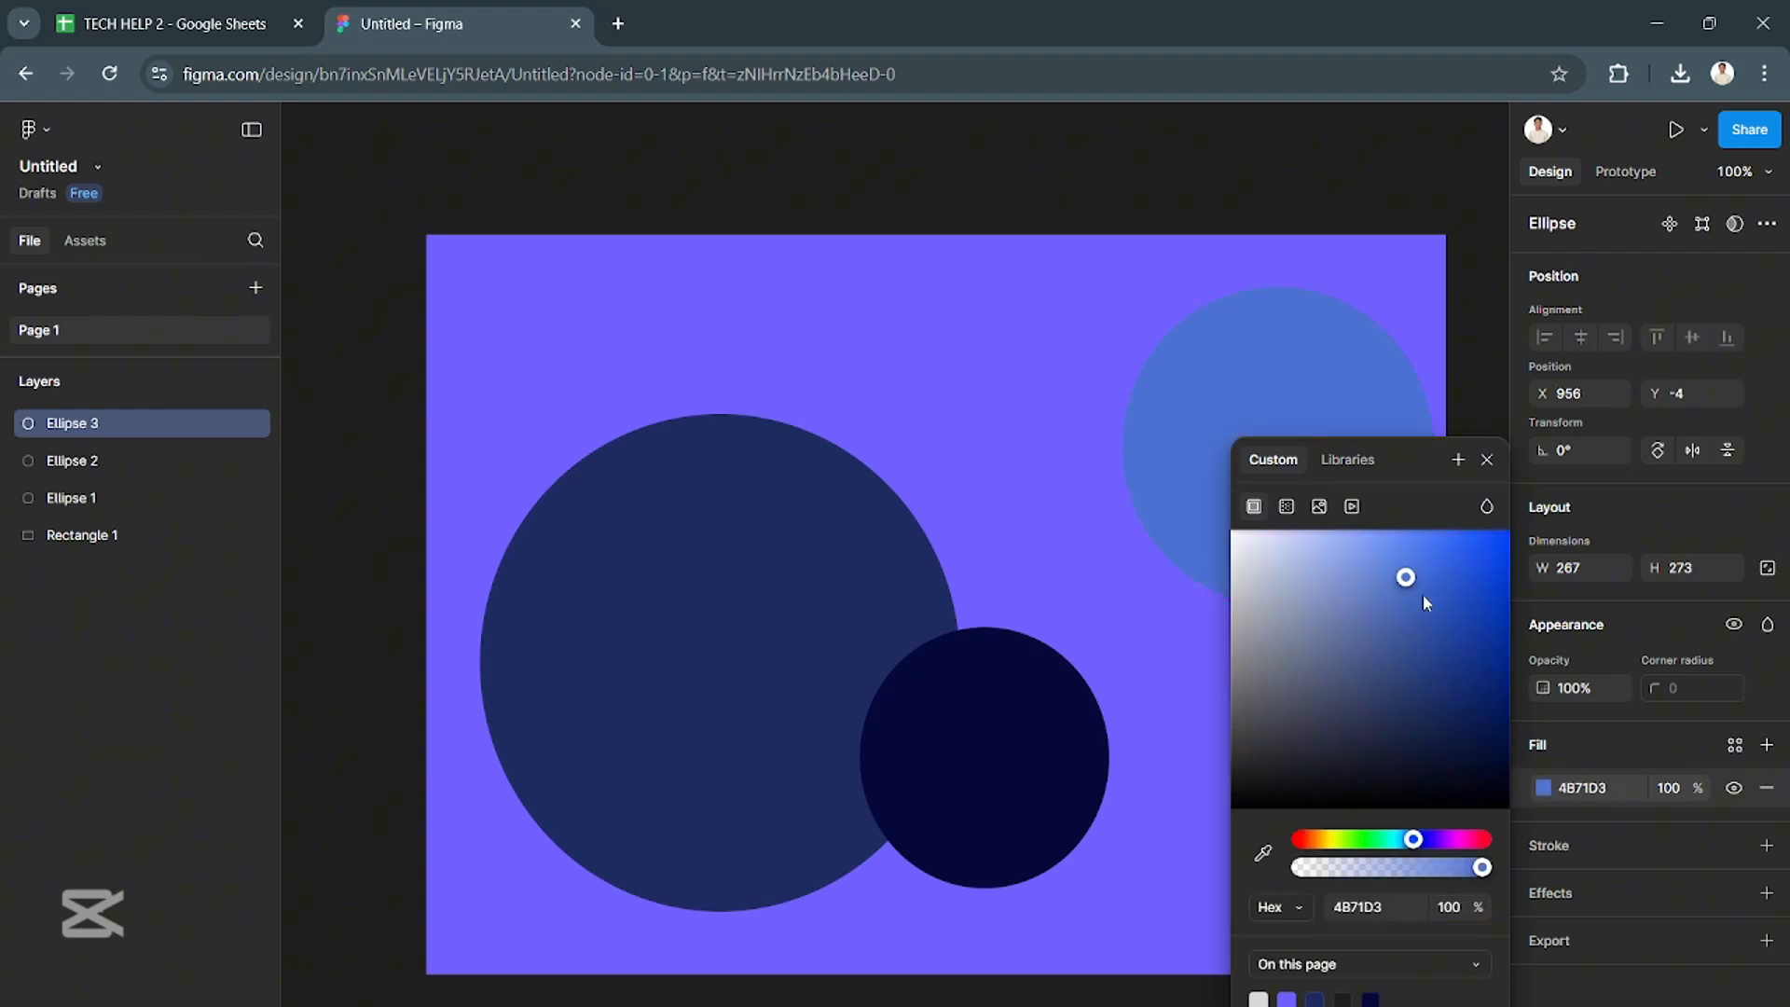
left_click_drag(1424, 597, 1472, 666)
left_click_drag(1268, 670, 1476, 580)
left_click(963, 438)
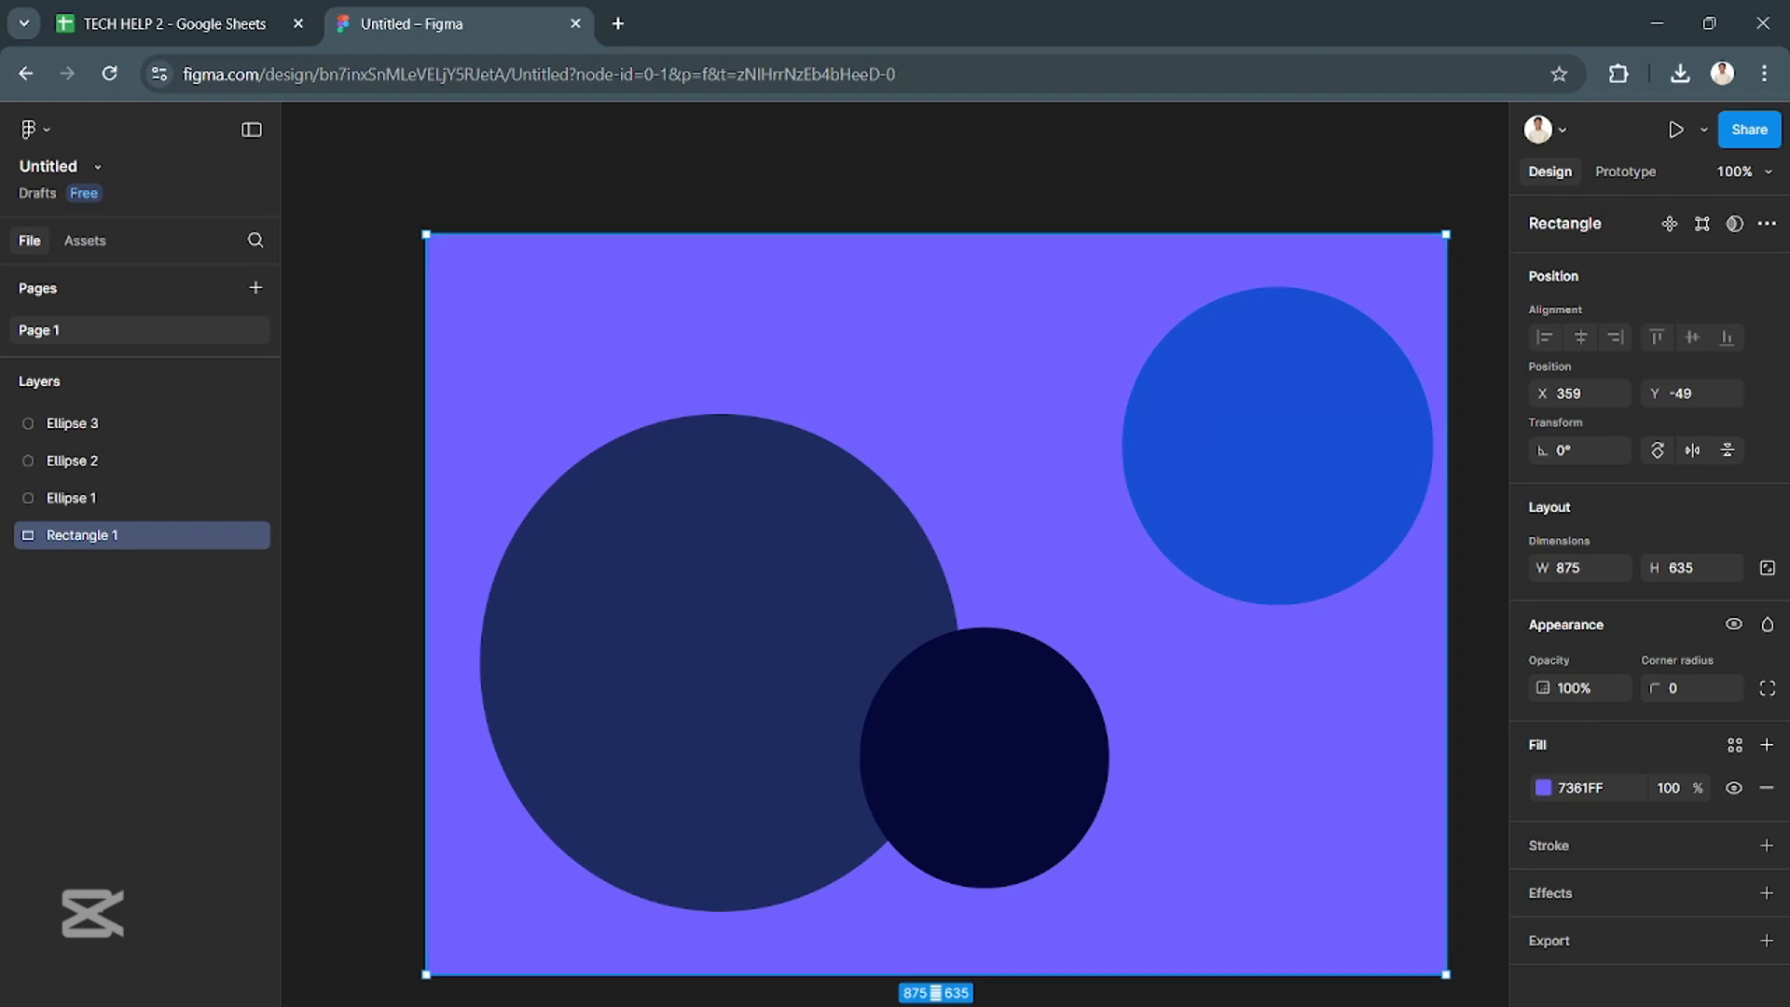
- Draw a rectangle of about 529 × 348 over the middle of the design, overlapping all three ellipses
left_click(820, 1006)
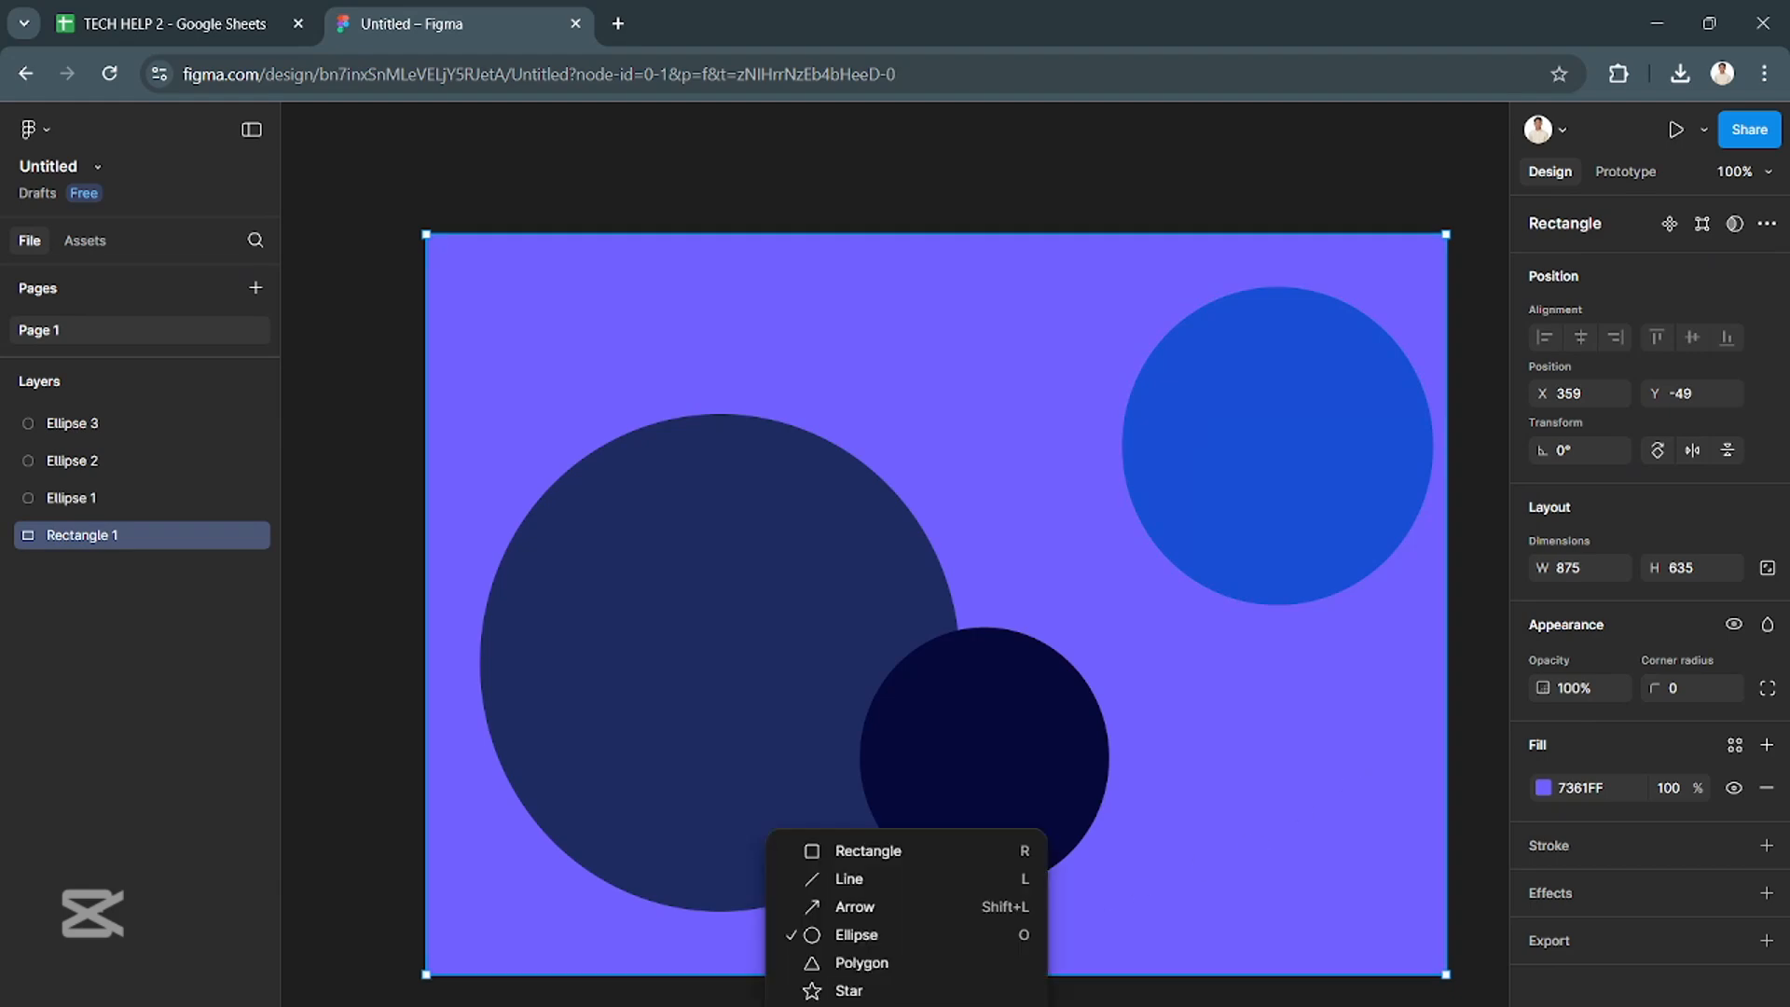
left_click(851, 853)
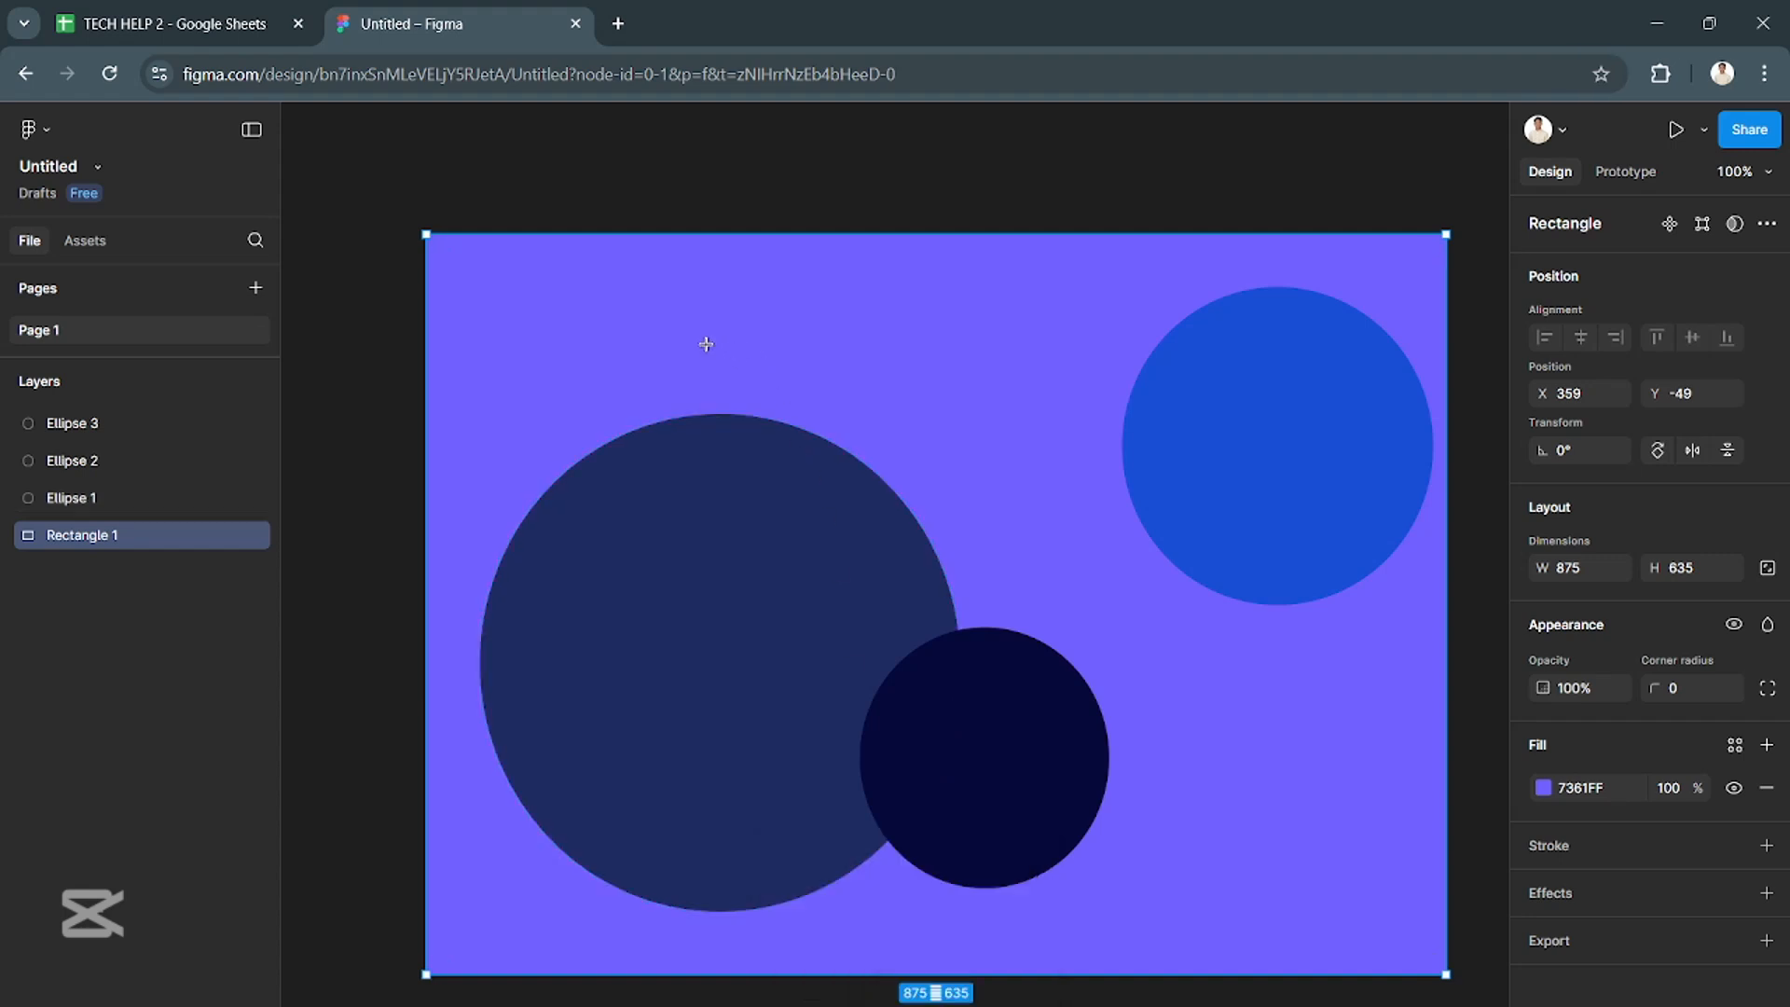
left_click_drag(706, 344, 1319, 754)
left_click_drag(1212, 588, 1156, 650)
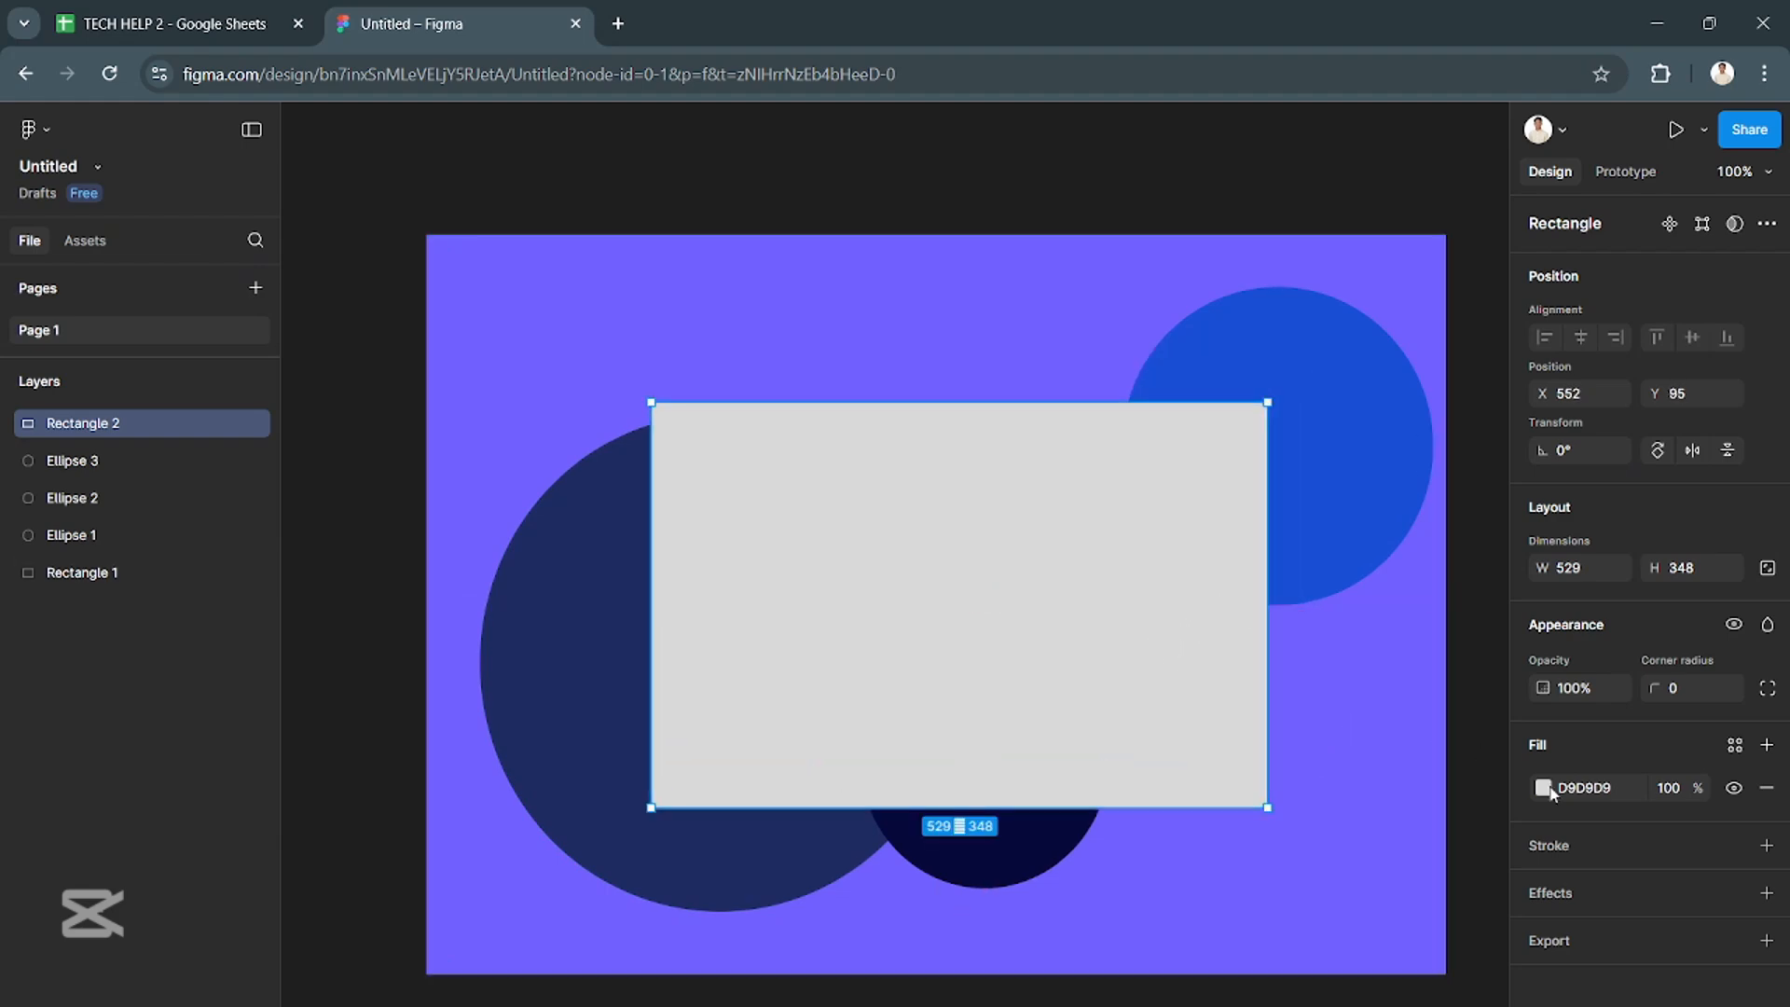
- Fill the new central rectangle with a muted blue, 2F51A9
left_click(1544, 788)
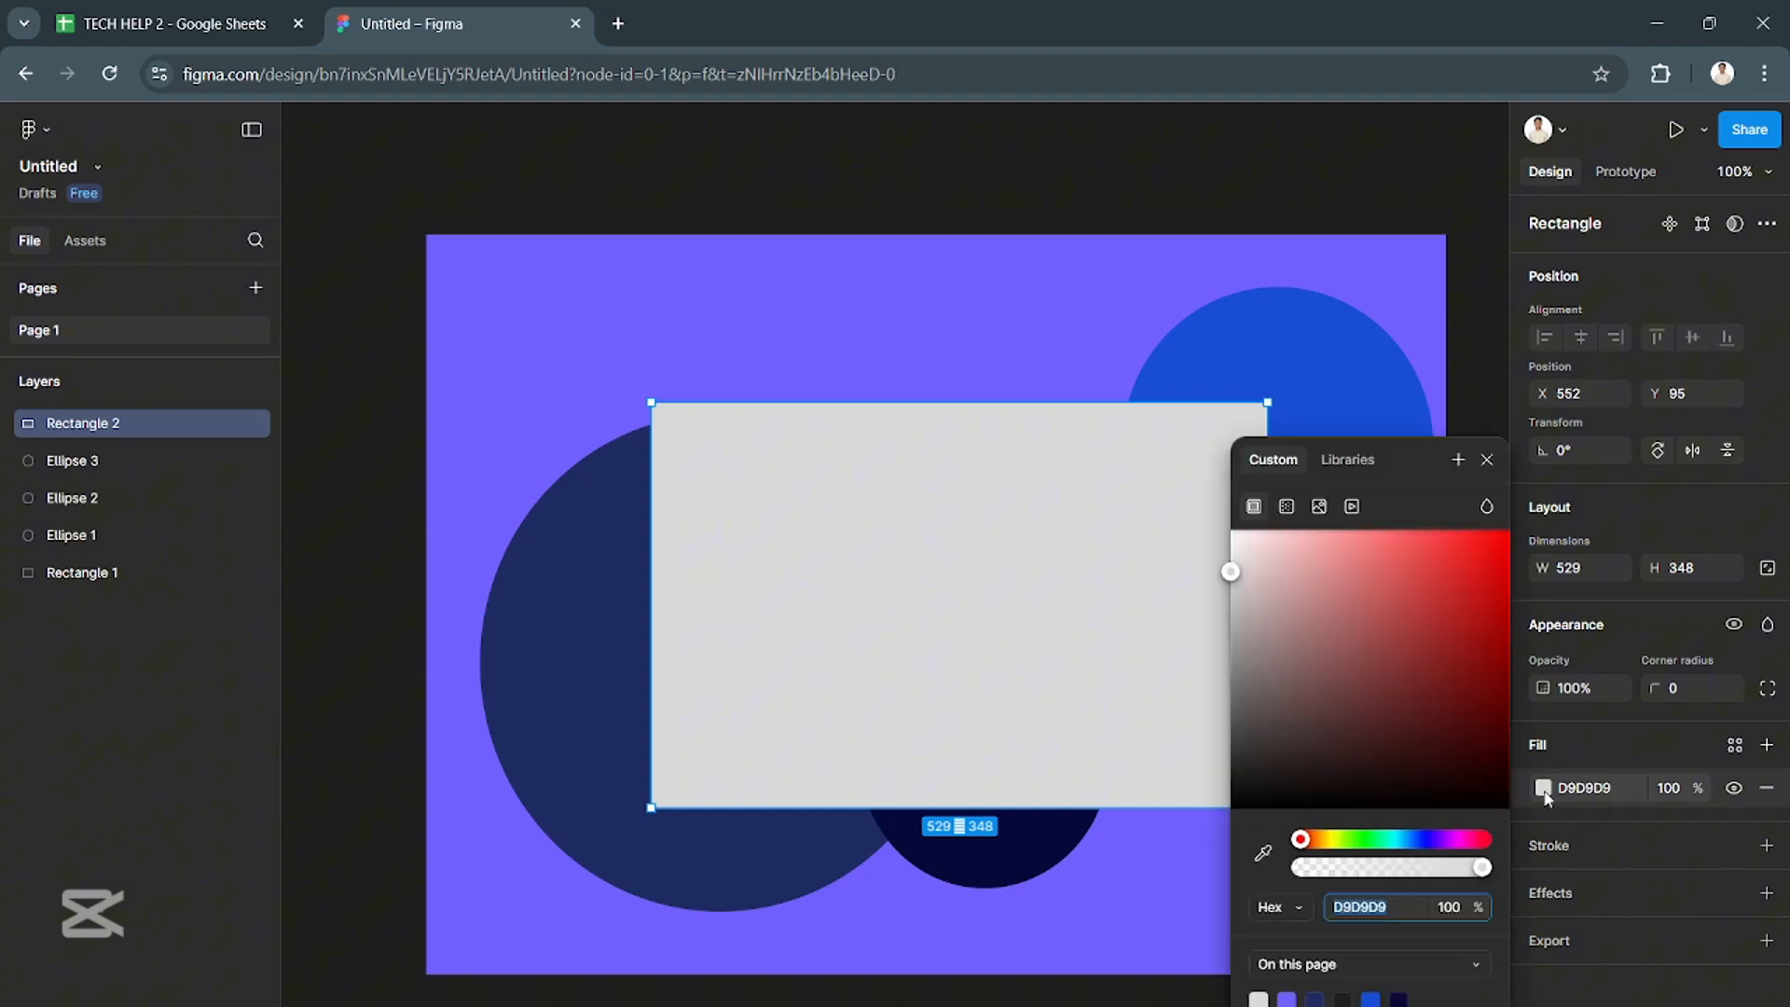
left_click_drag(1406, 839, 1414, 839)
left_click(1358, 624)
left_click_drag(1376, 635, 1432, 632)
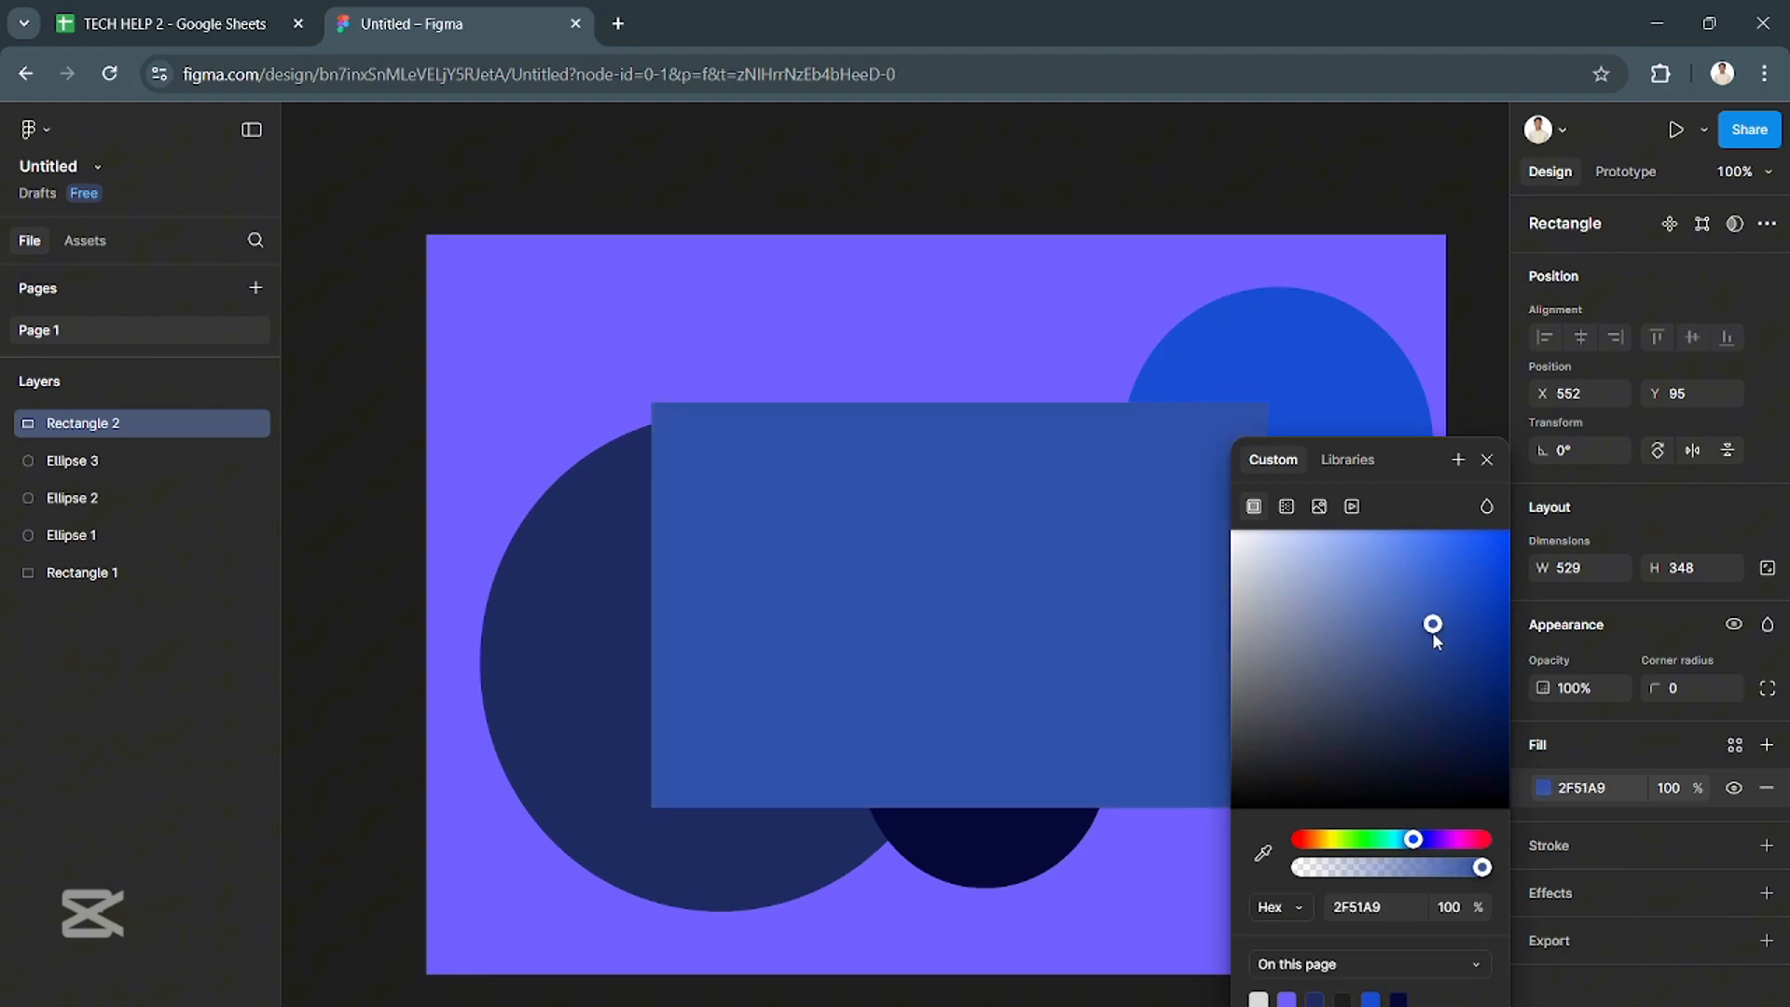
left_click(1669, 740)
- Shift the blue rectangle slightly up and left, and set its vector point mirroring to Mirror angle
mouse_move(1167, 639)
left_mouse_down()
mouse_move(1168, 608)
mouse_move(1128, 604)
mouse_move(1130, 558)
mouse_move(1127, 627)
mouse_move(1095, 633)
left_mouse_up()
double_click(1127, 628)
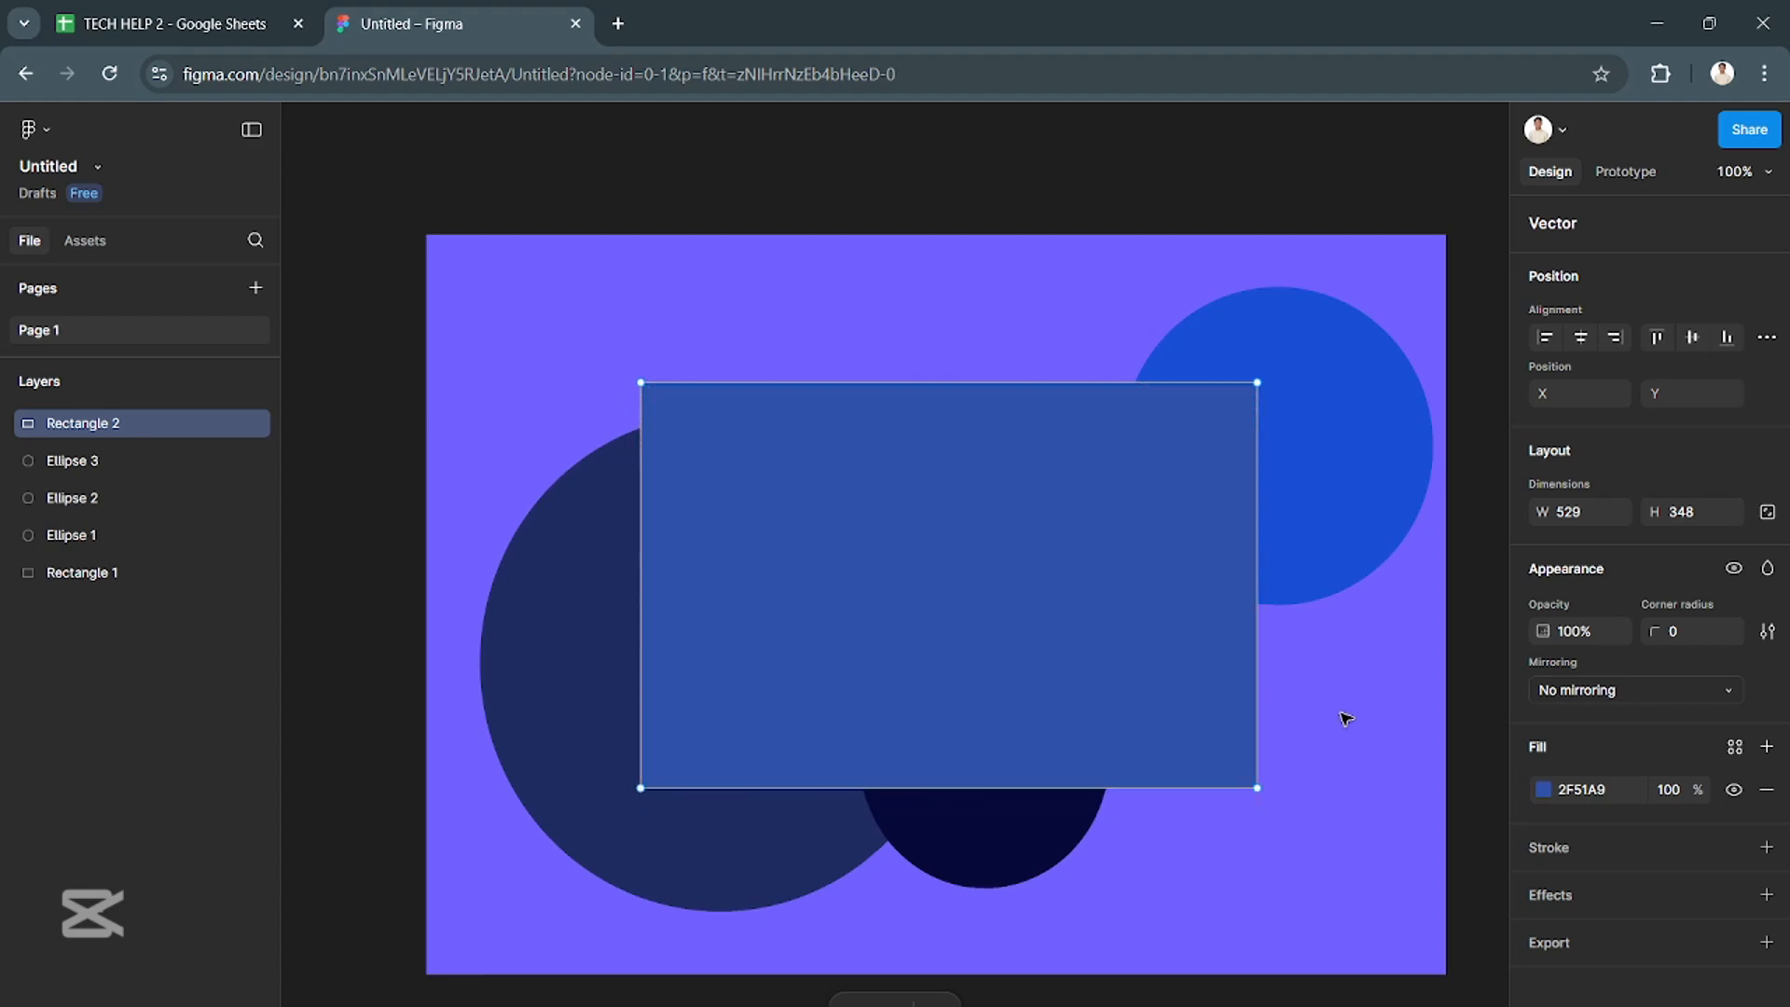
mouse_move(1194, 672)
left_mouse_down()
mouse_move(1218, 652)
mouse_move(1175, 672)
left_mouse_up()
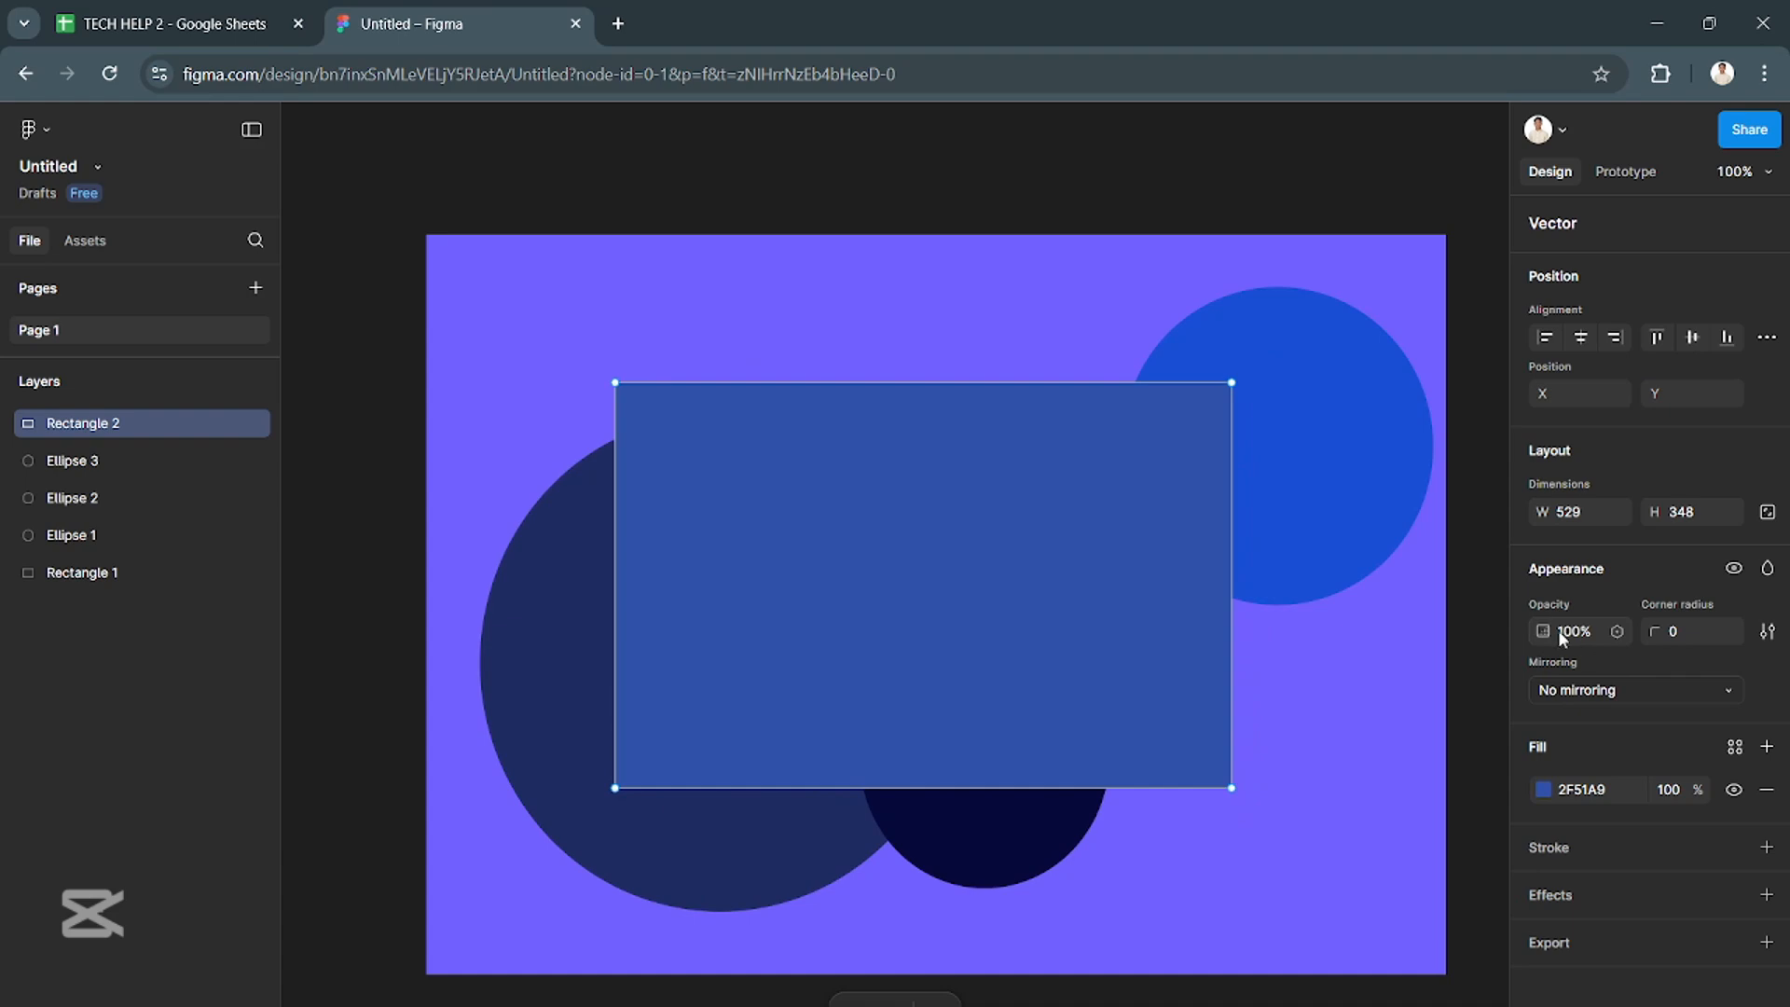
left_click(1615, 690)
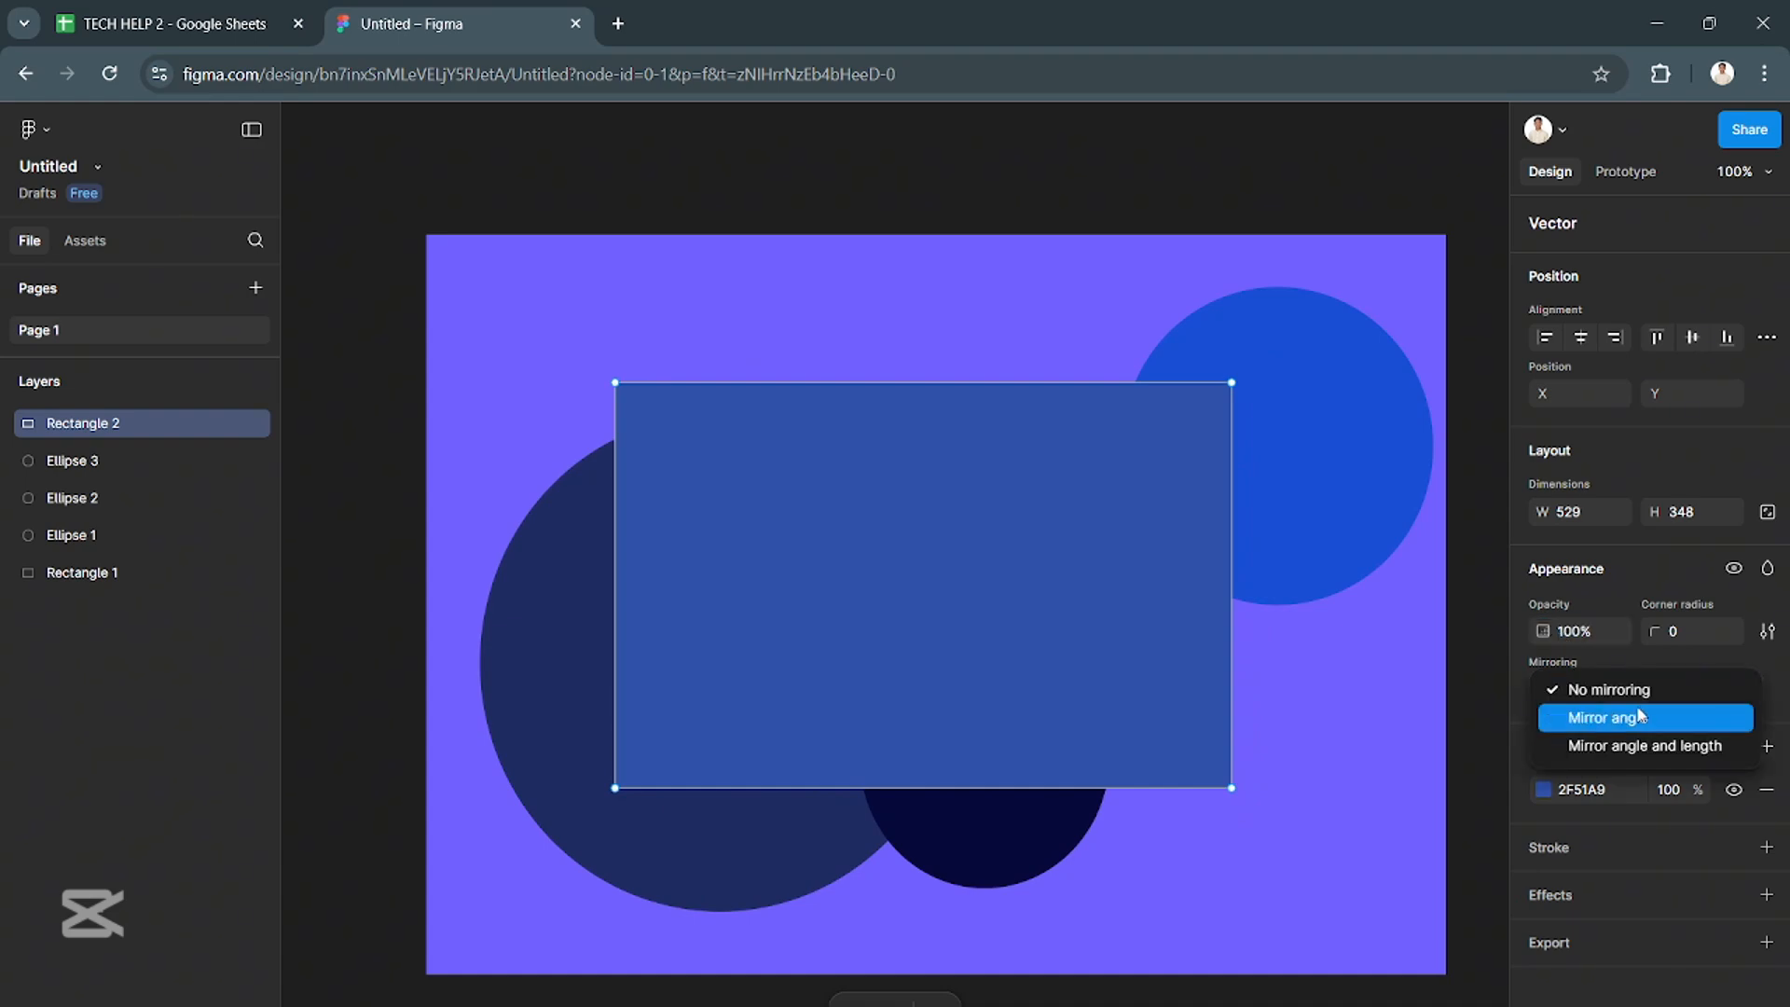
left_click(1639, 715)
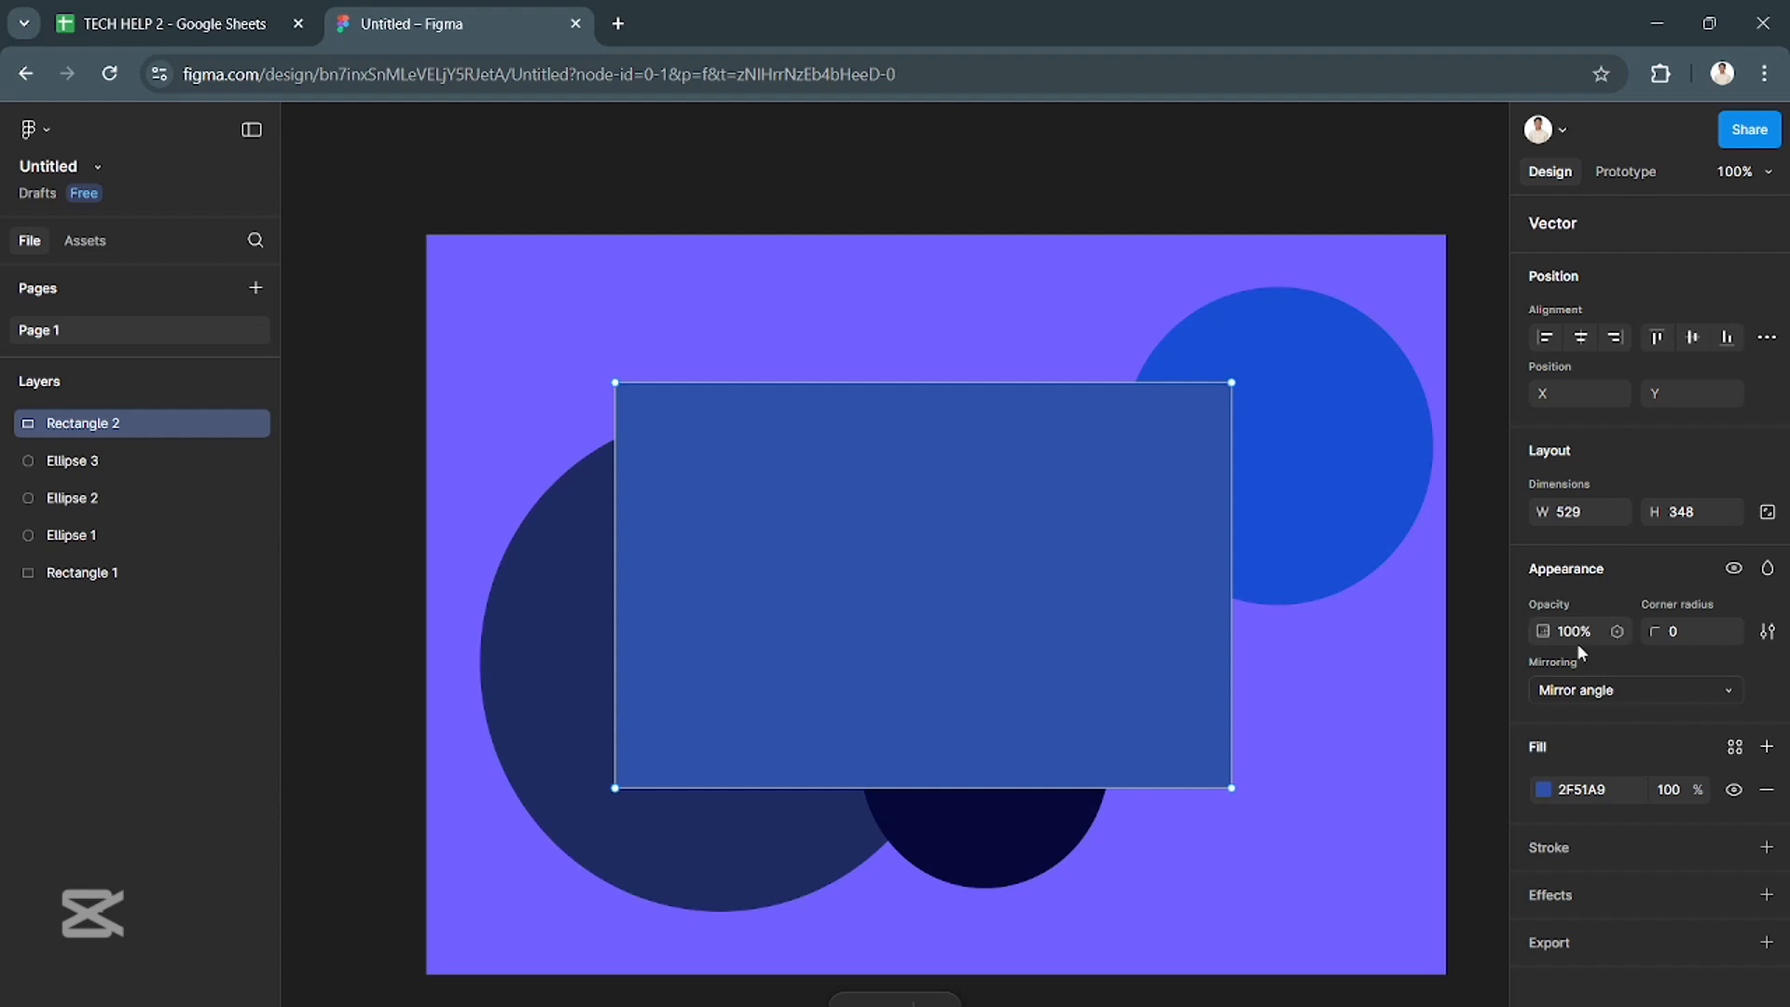
- Set the blue rectangle's opacity to 50%
left_click(1533, 631)
type("50")
key("Return")
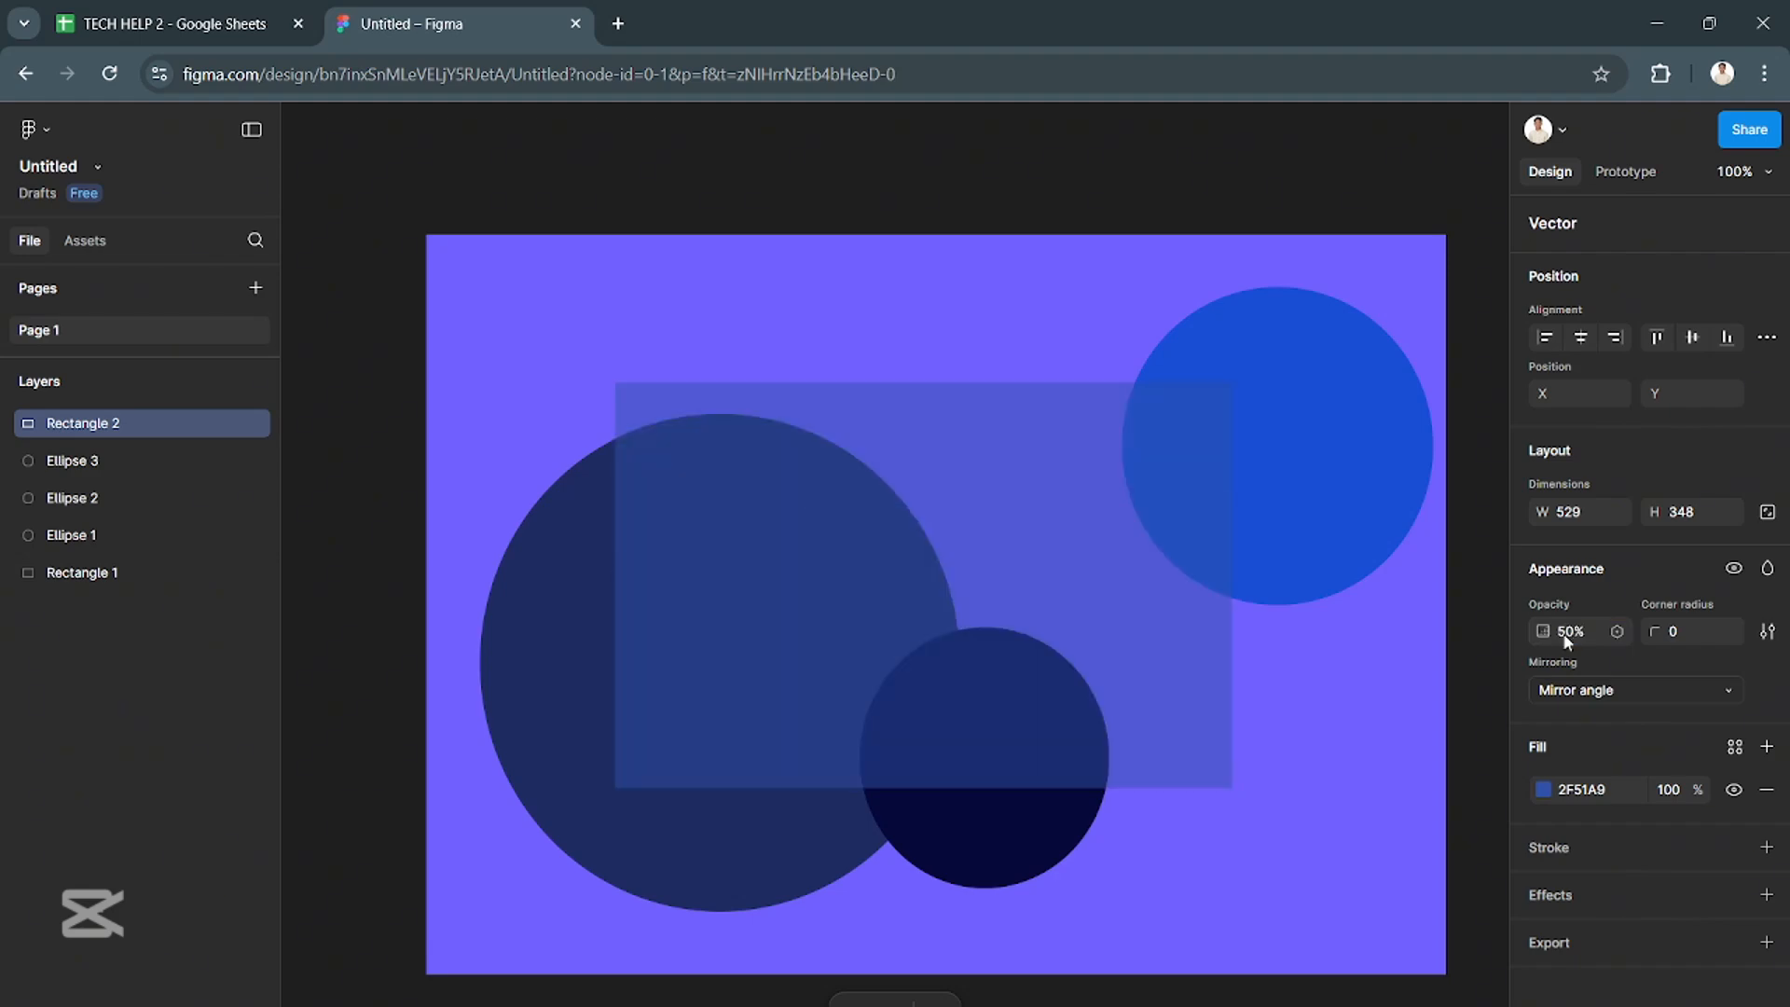
- Set the blue rectangle's opacity to 70%
left_click(1567, 639)
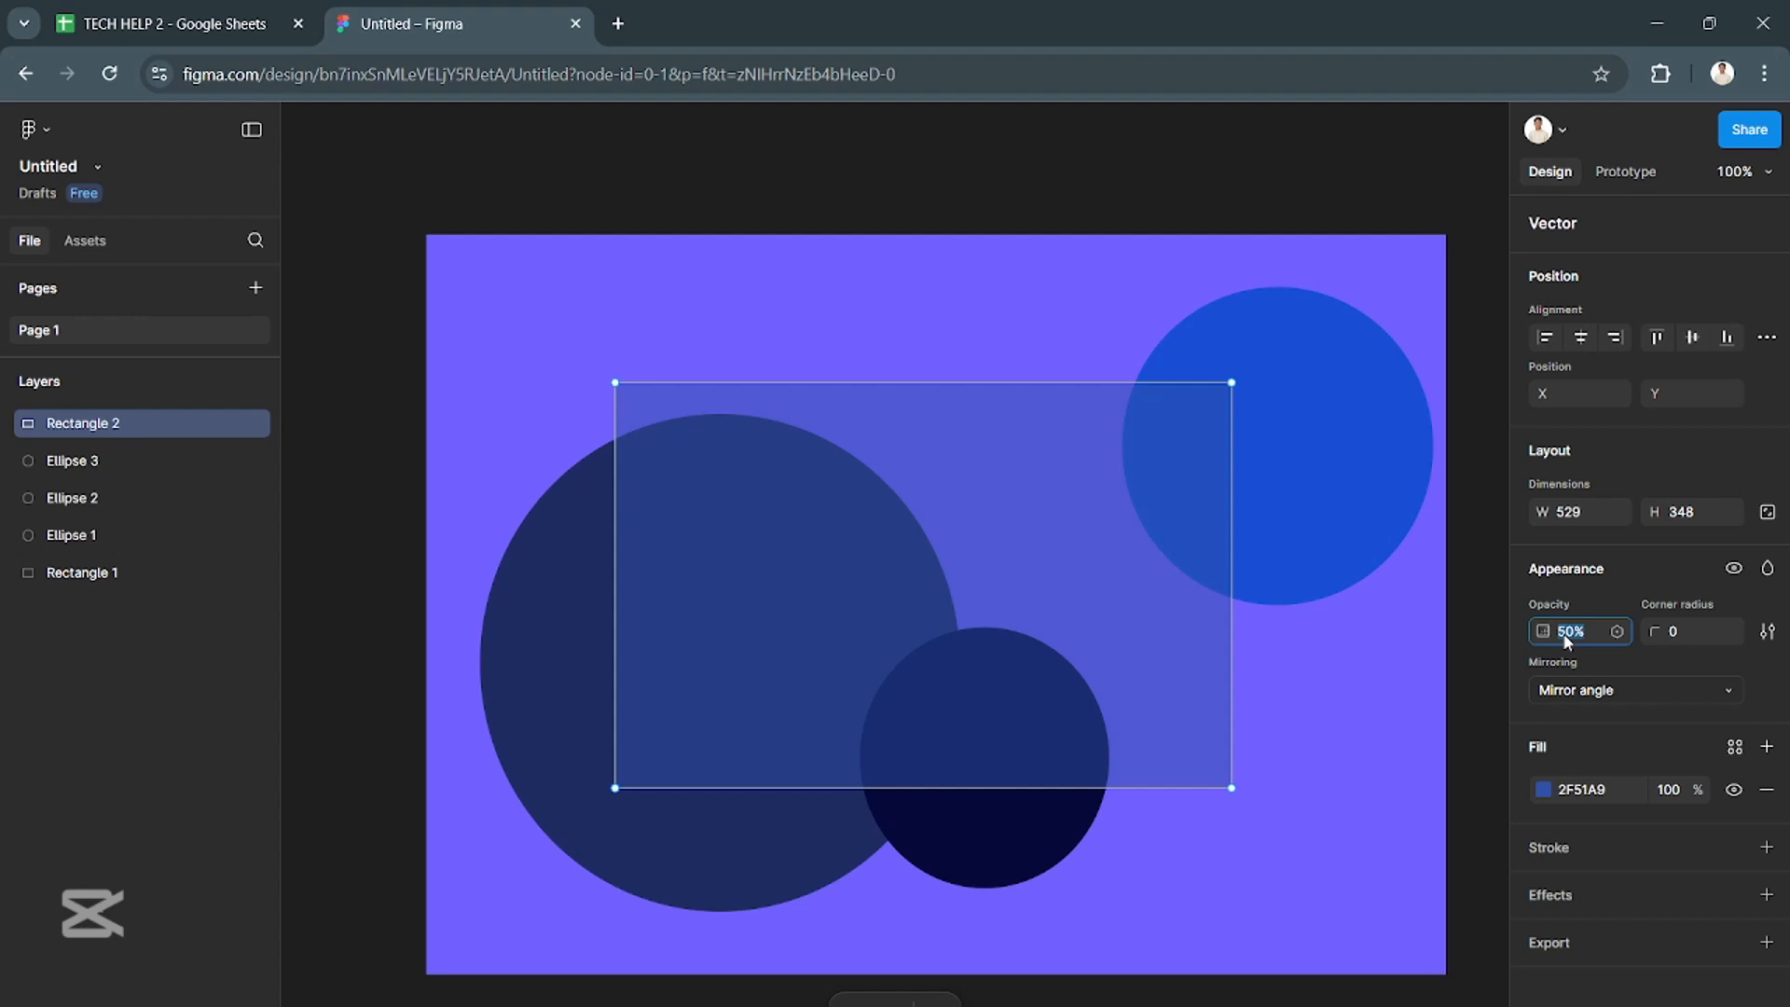
type("70")
key("Return")
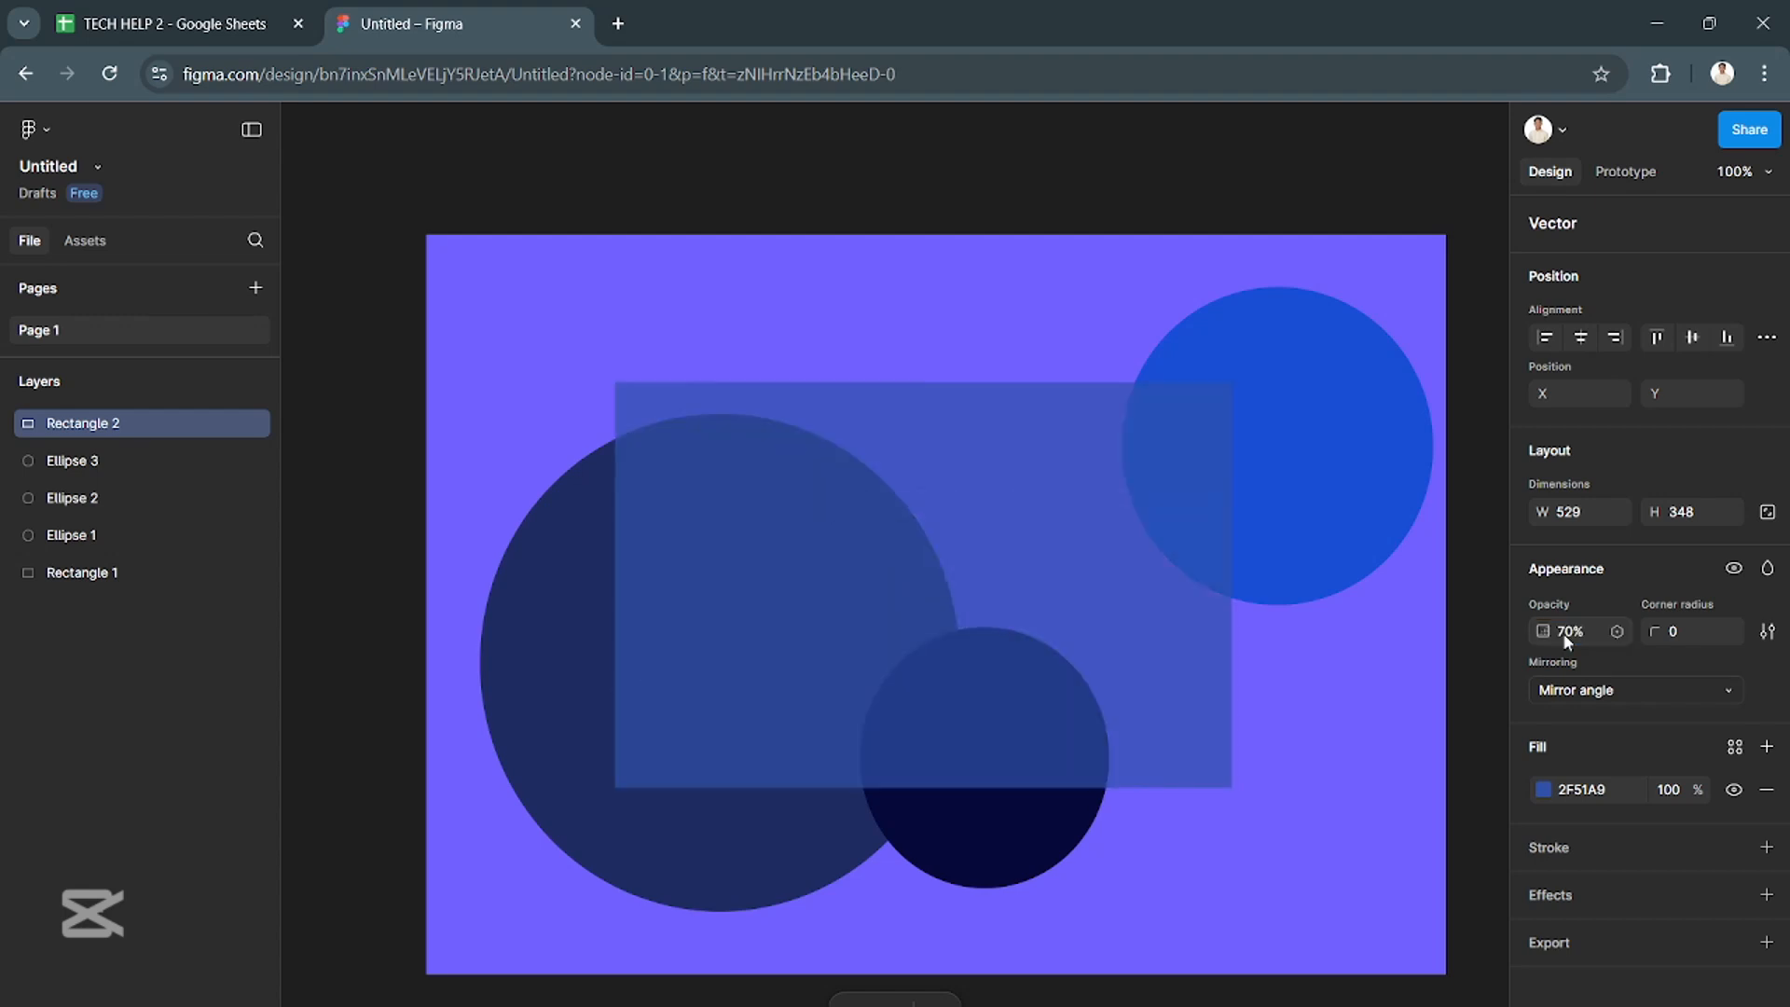
- Add an effect to the blue rectangle and make it a Layer blur
left_click(1620, 899)
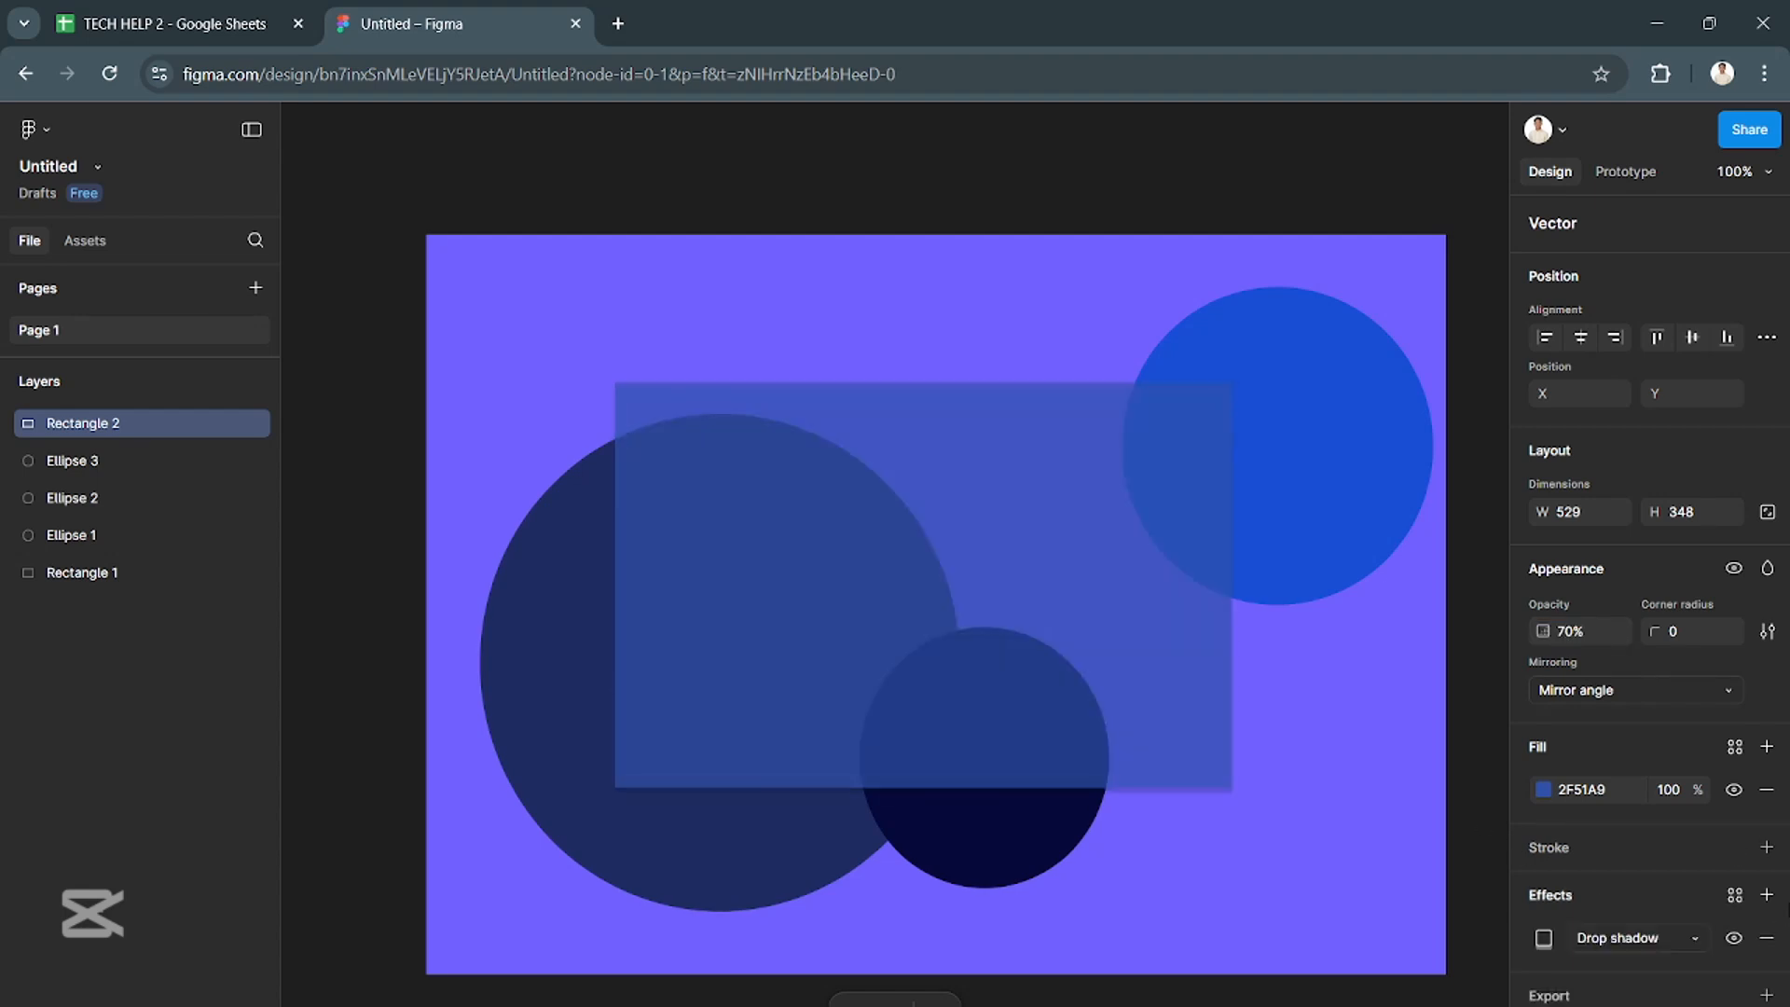
left_click(1625, 938)
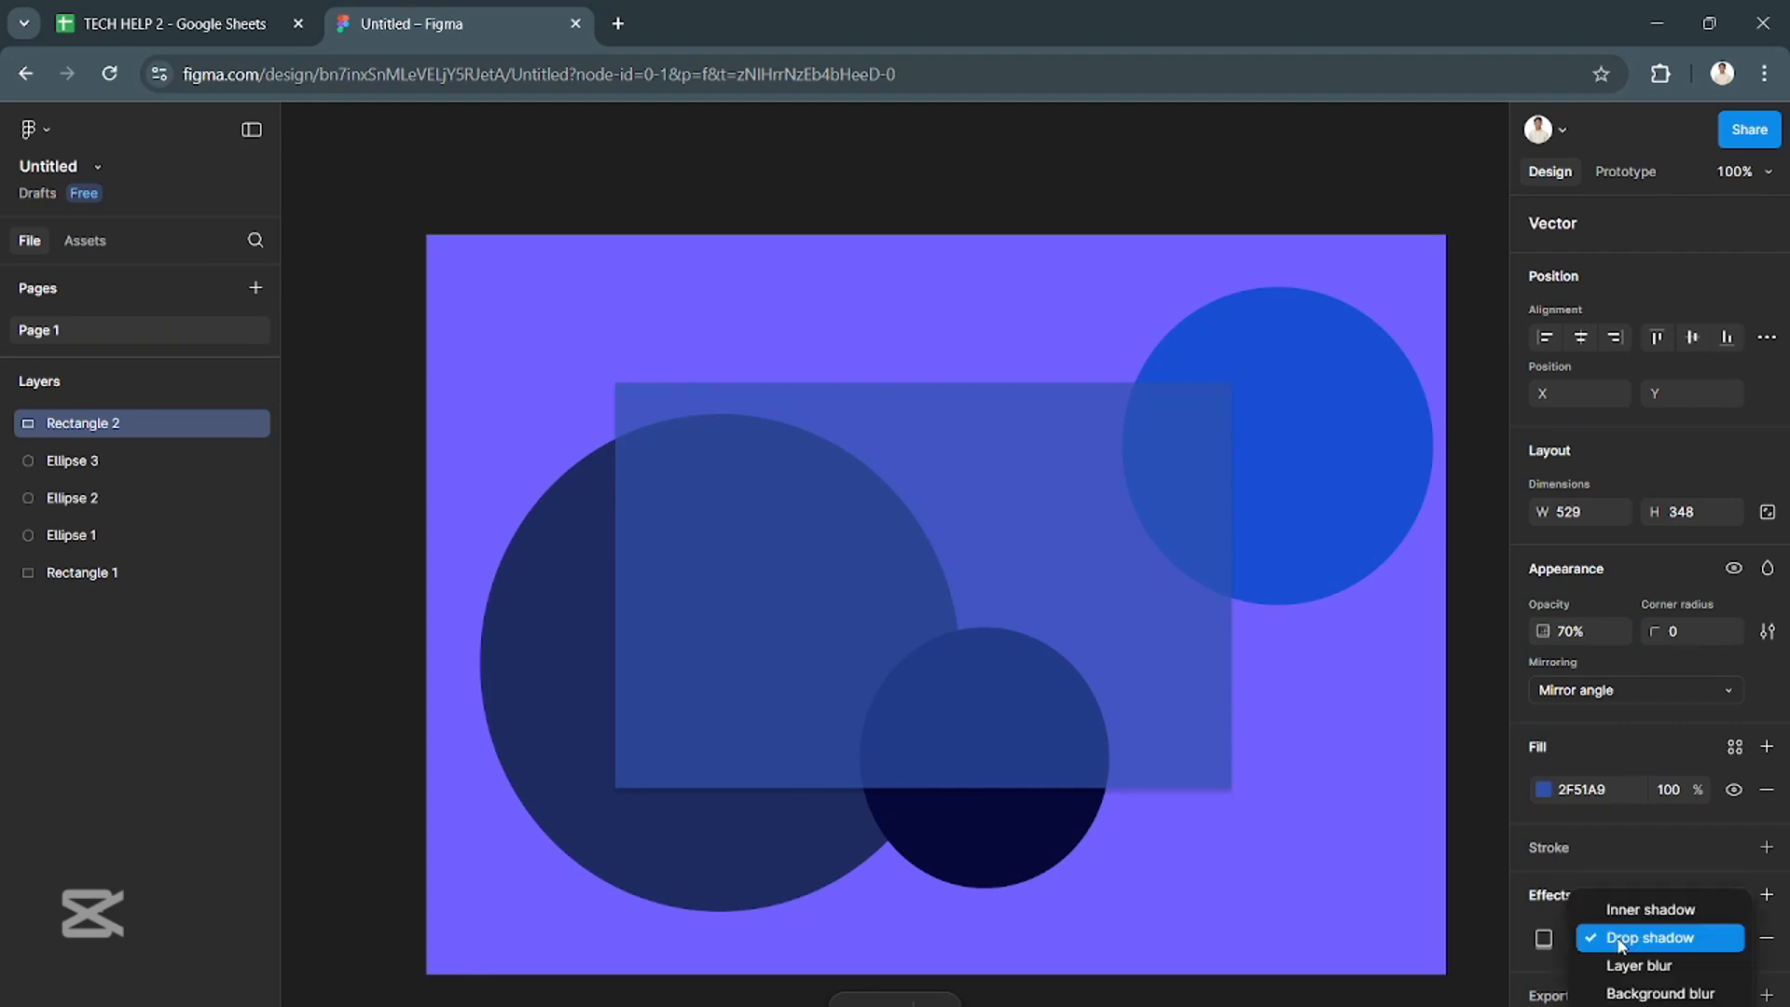
left_click(1669, 979)
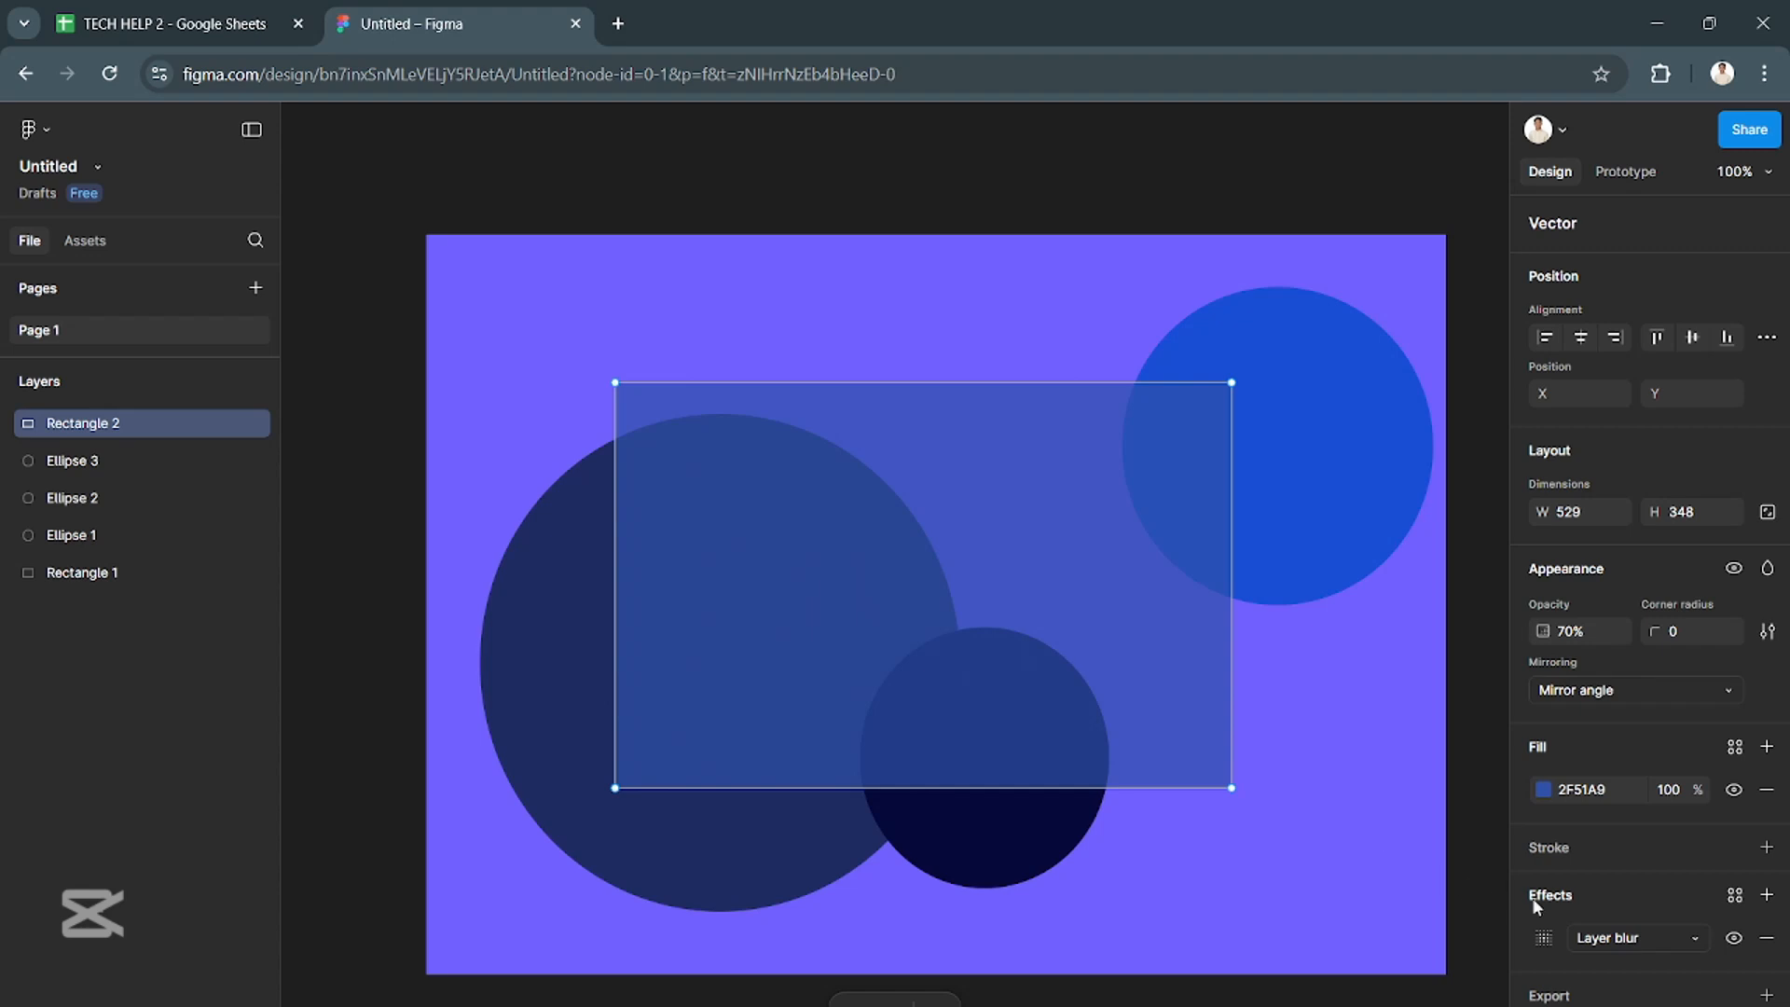
- Try Background blur and Inner shadow as the translucent rectangle's effect, and settle on Drop shadow
left_click(1632, 947)
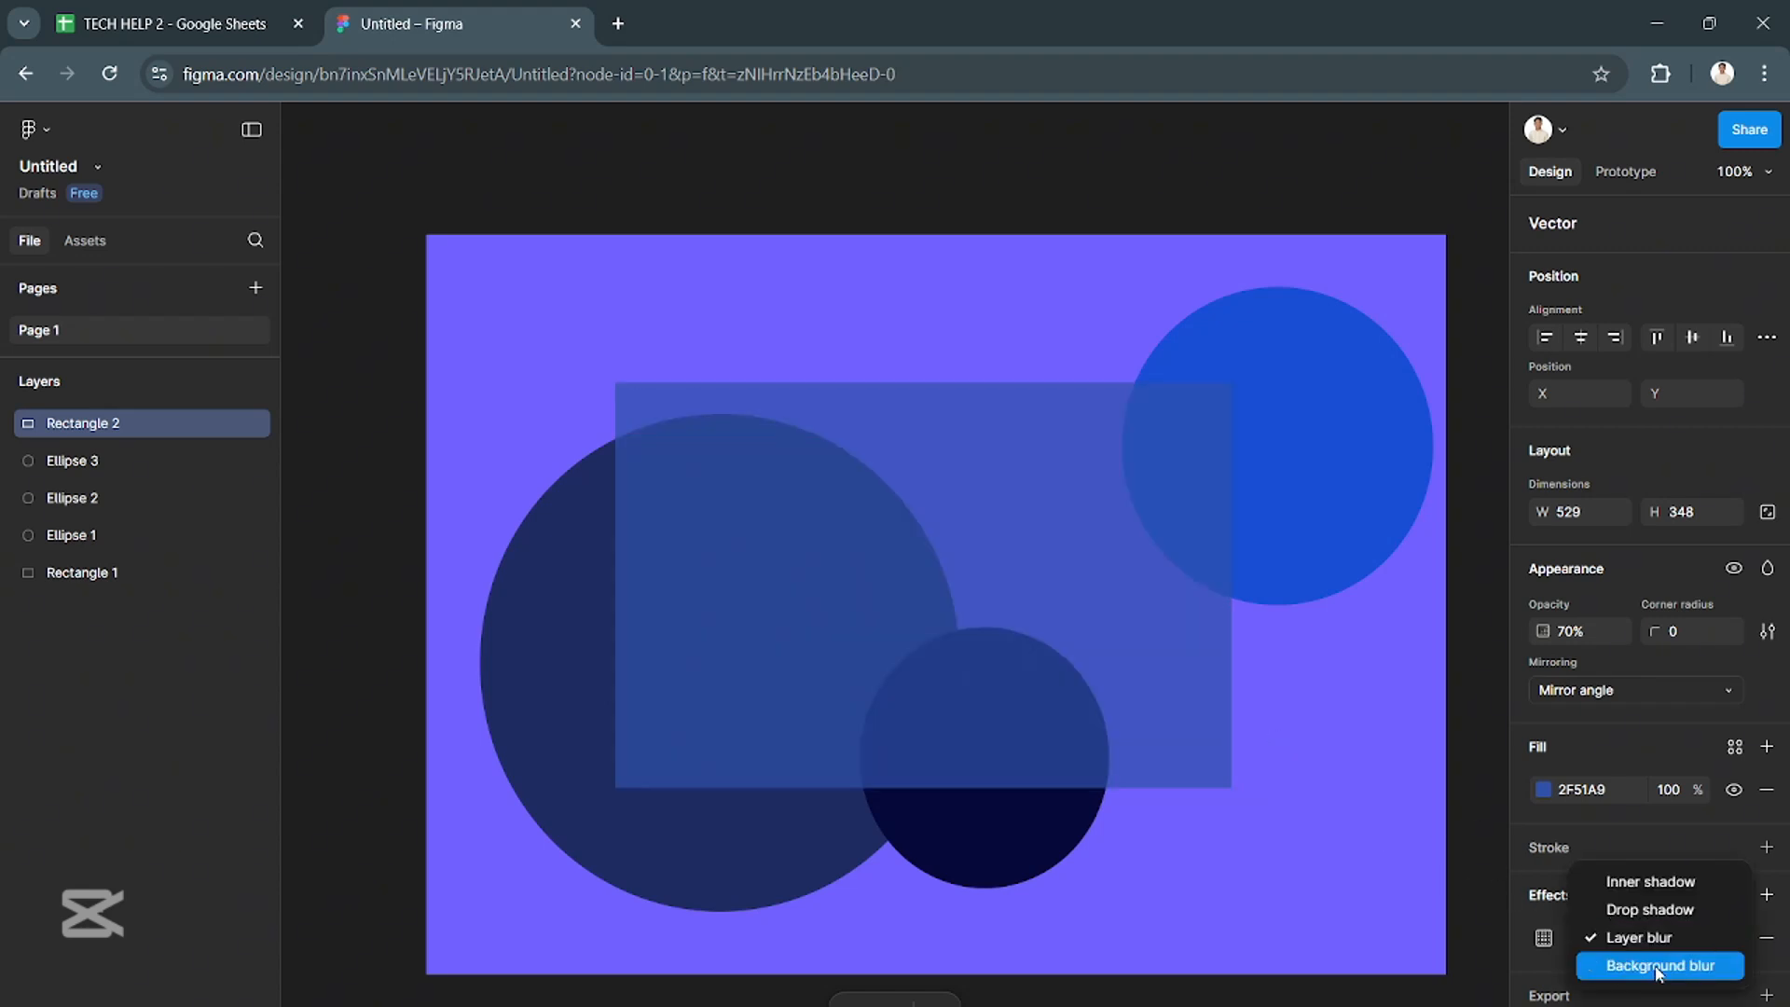
left_click(1627, 963)
left_click(1627, 938)
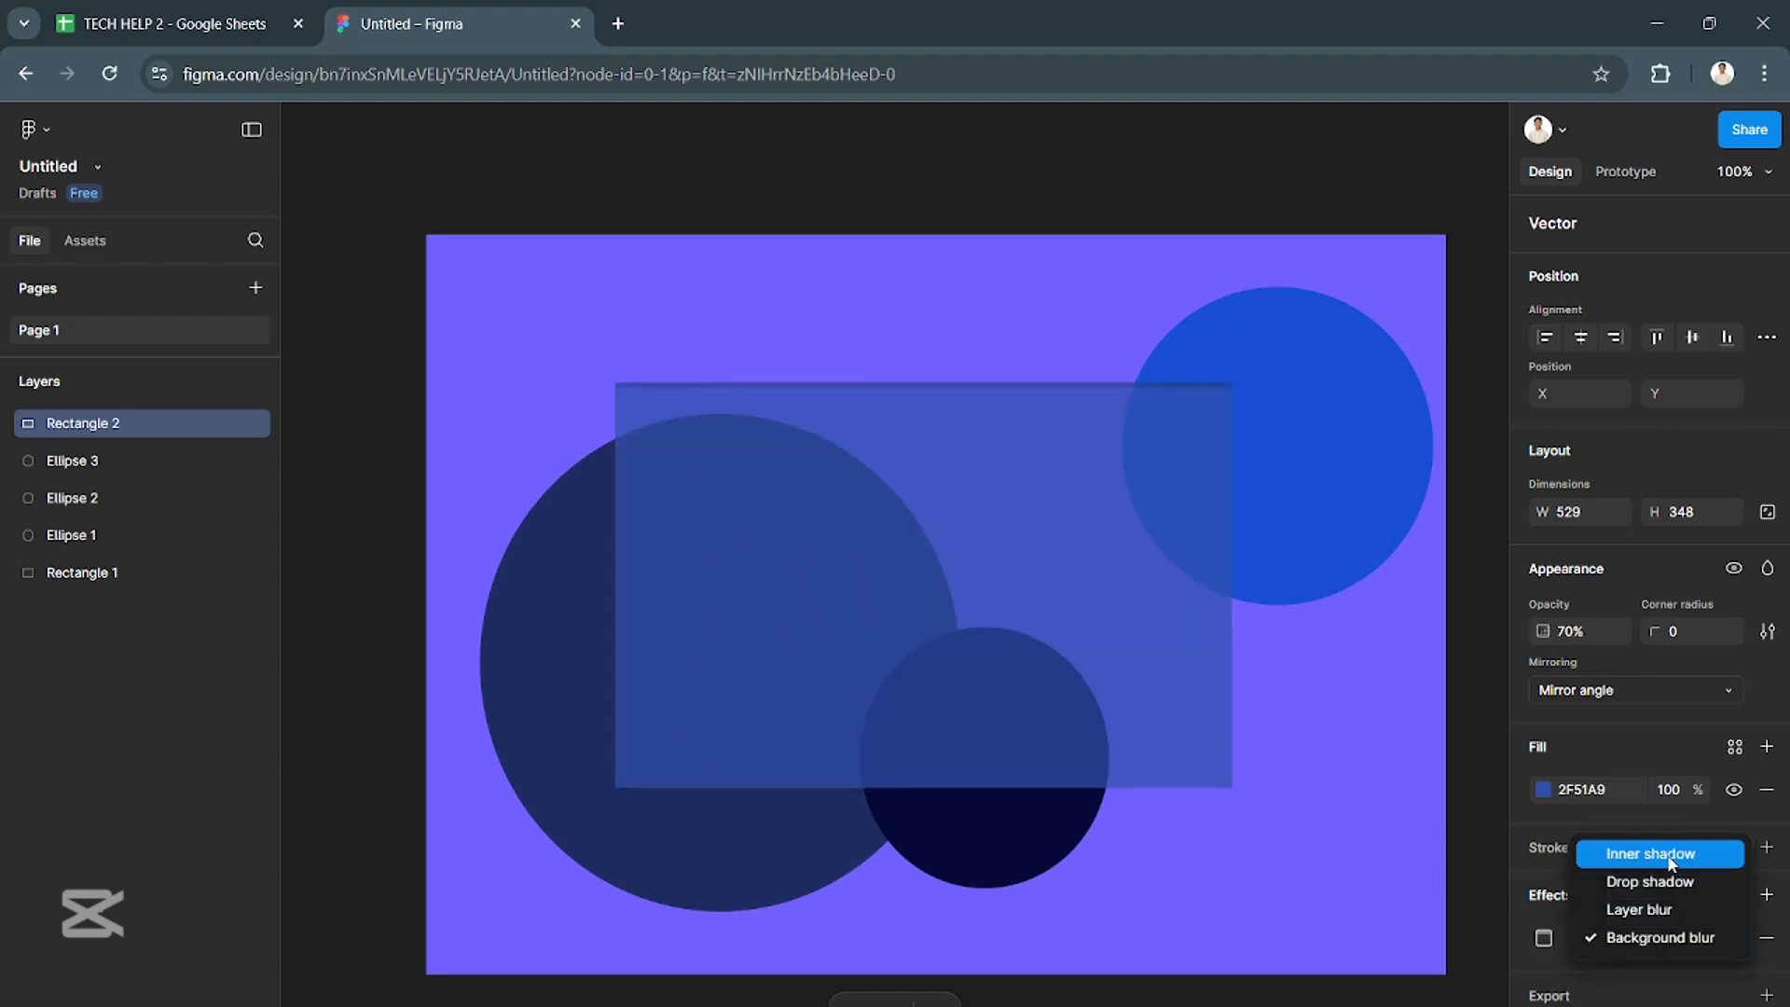
left_click(1646, 853)
left_click(1660, 936)
left_click(1646, 965)
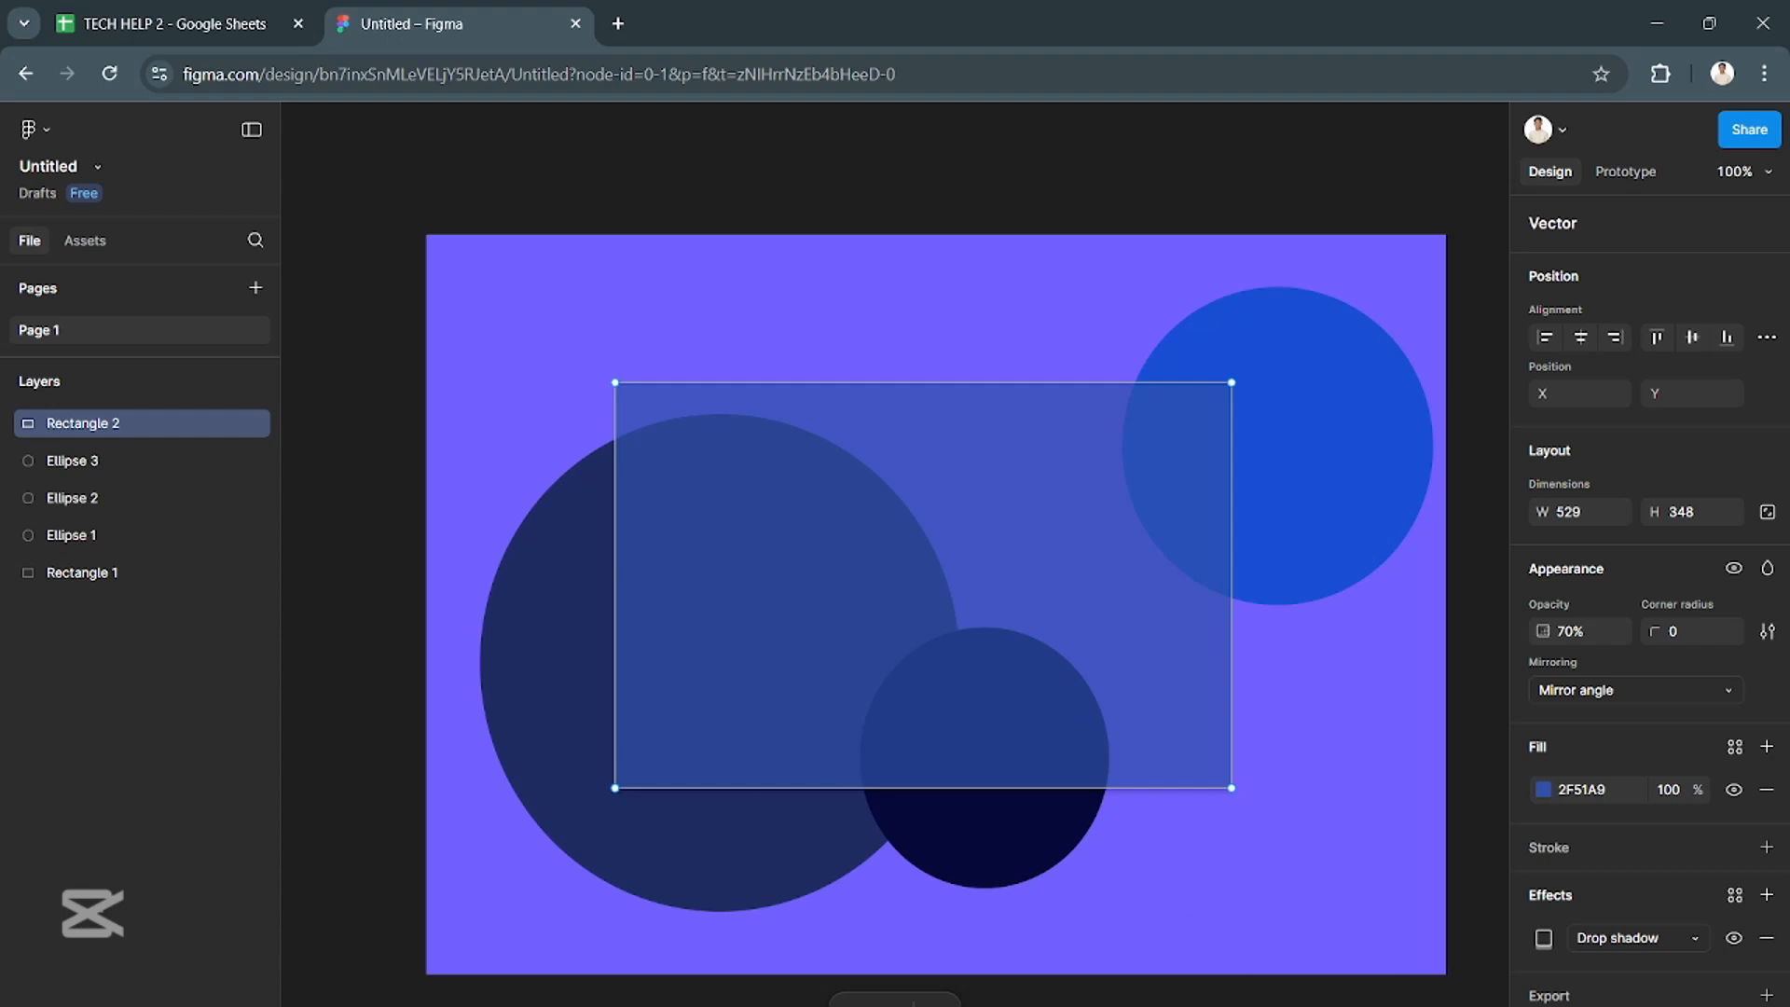
- Pull the translucent rectangle's four corner points inward to form a smaller rectangle spanning about X 536 to 1033 and Y 78 to 380
left_click_drag(615, 788, 632, 734)
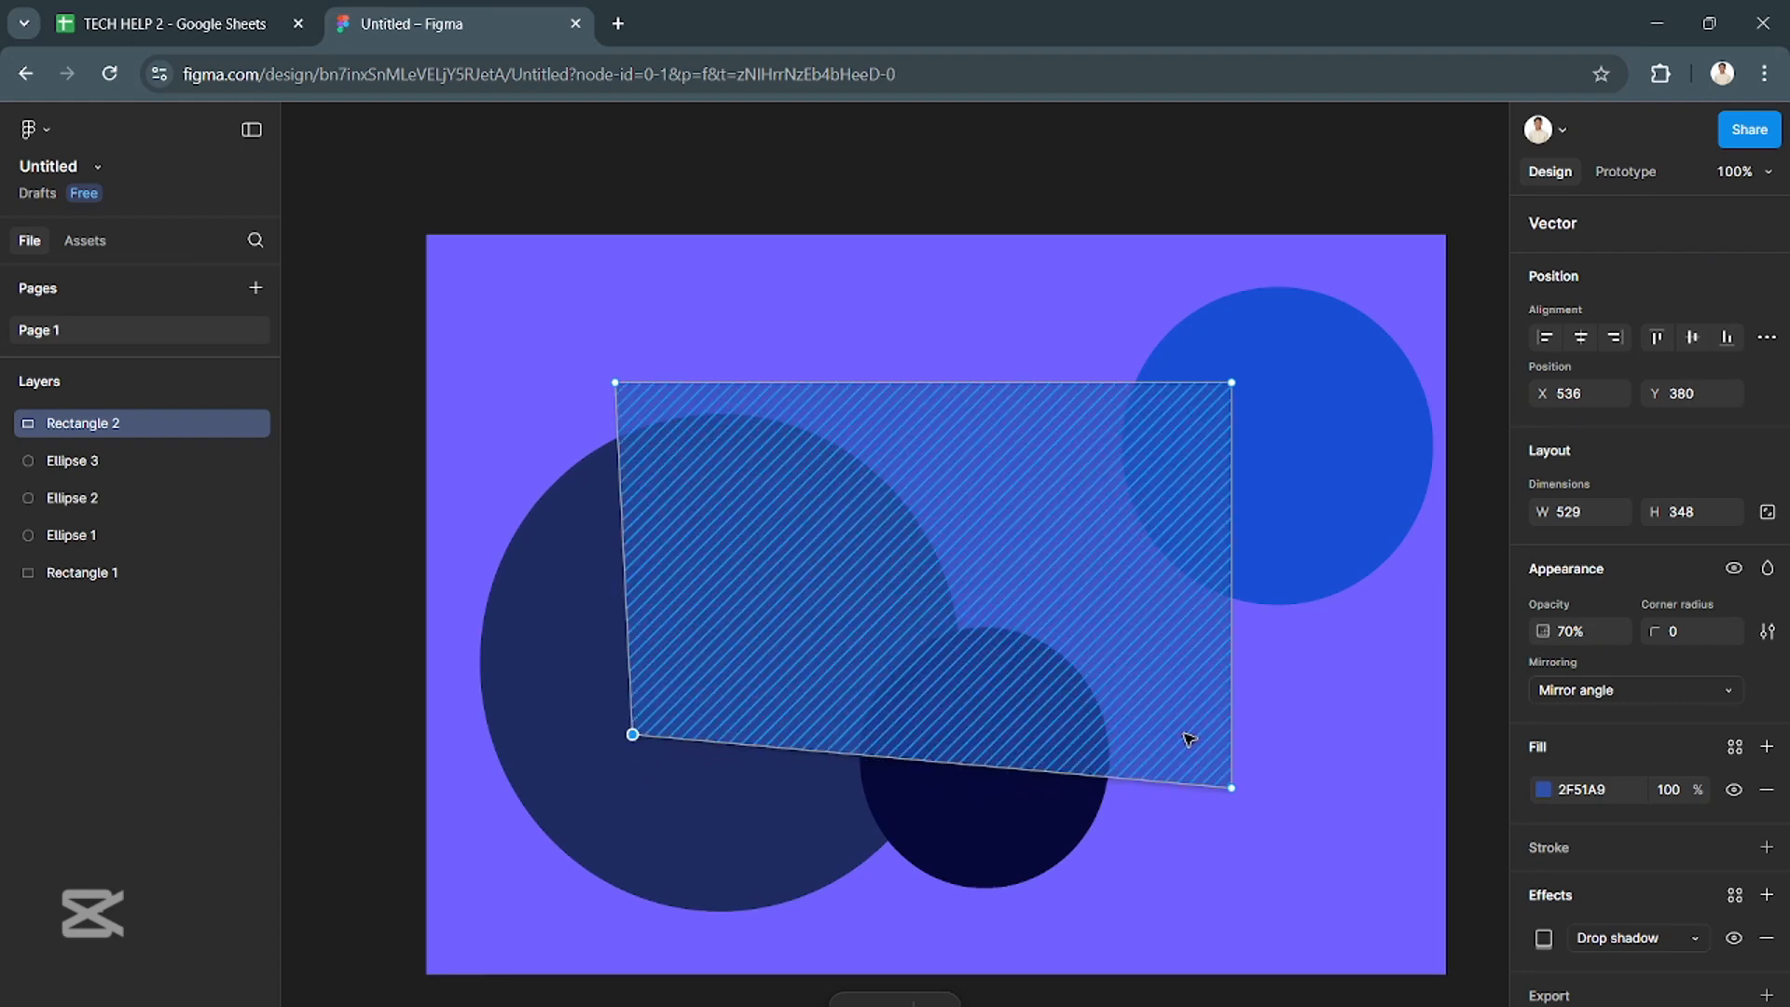
left_click_drag(1233, 788, 1211, 732)
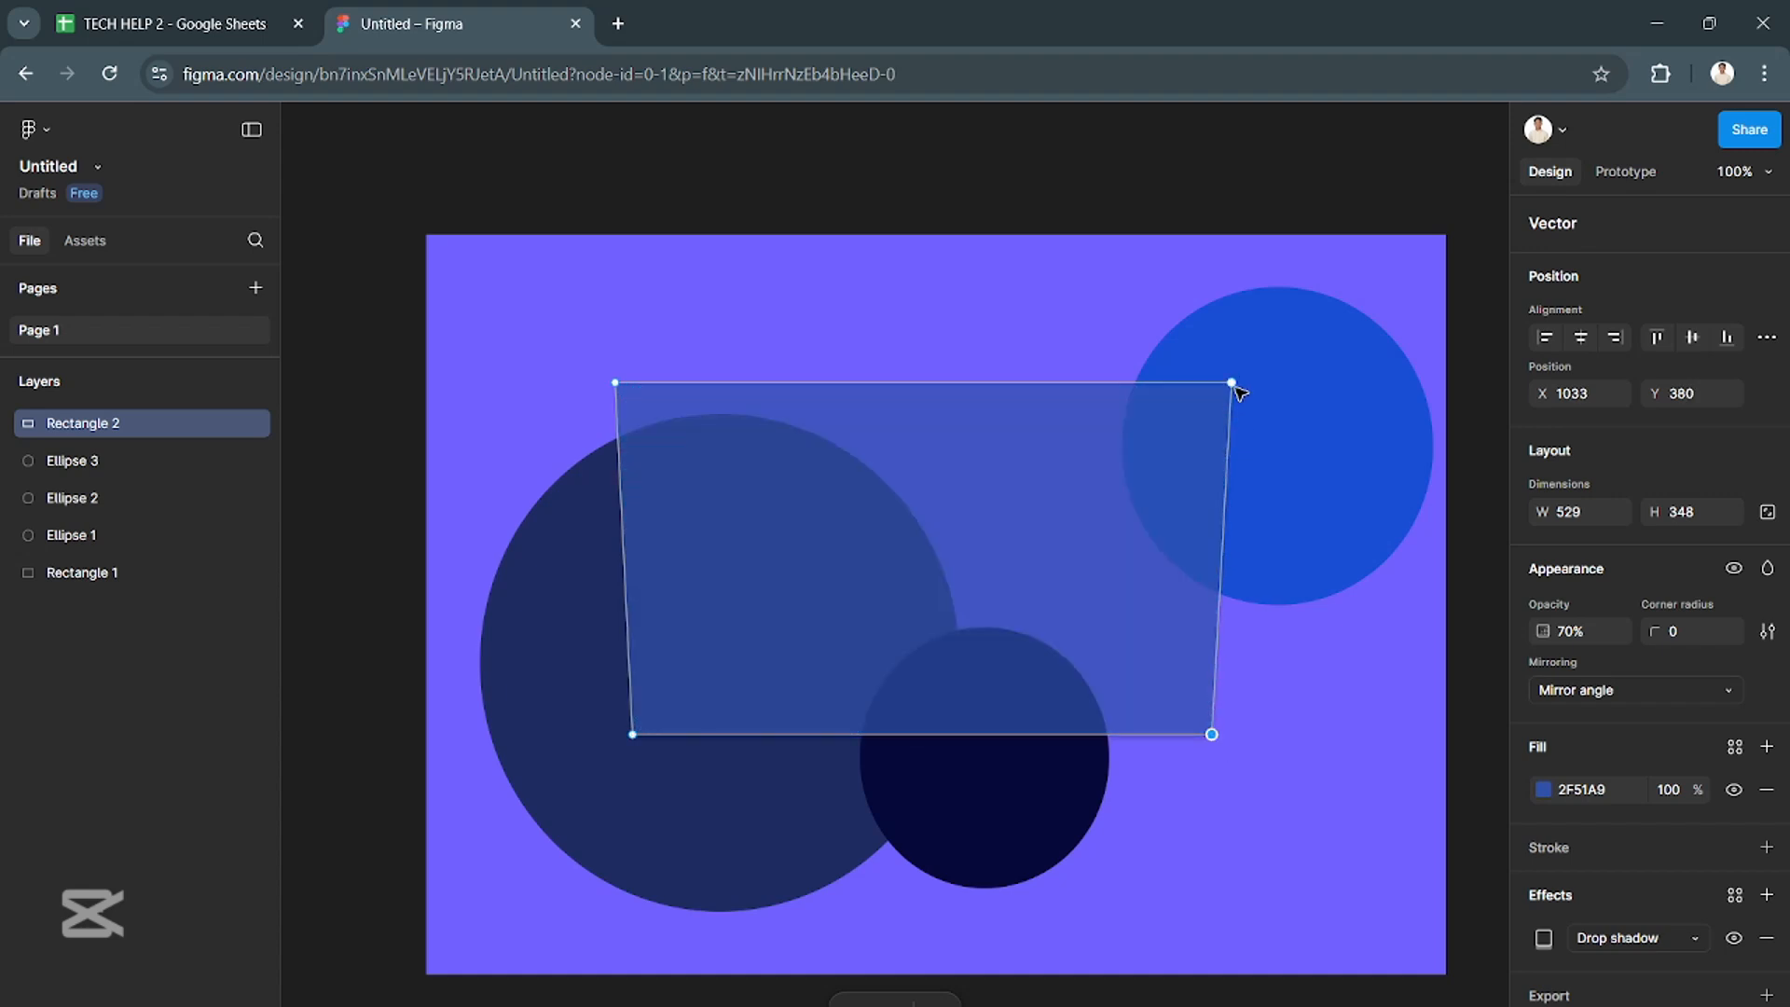
left_click_drag(1230, 384, 1211, 383)
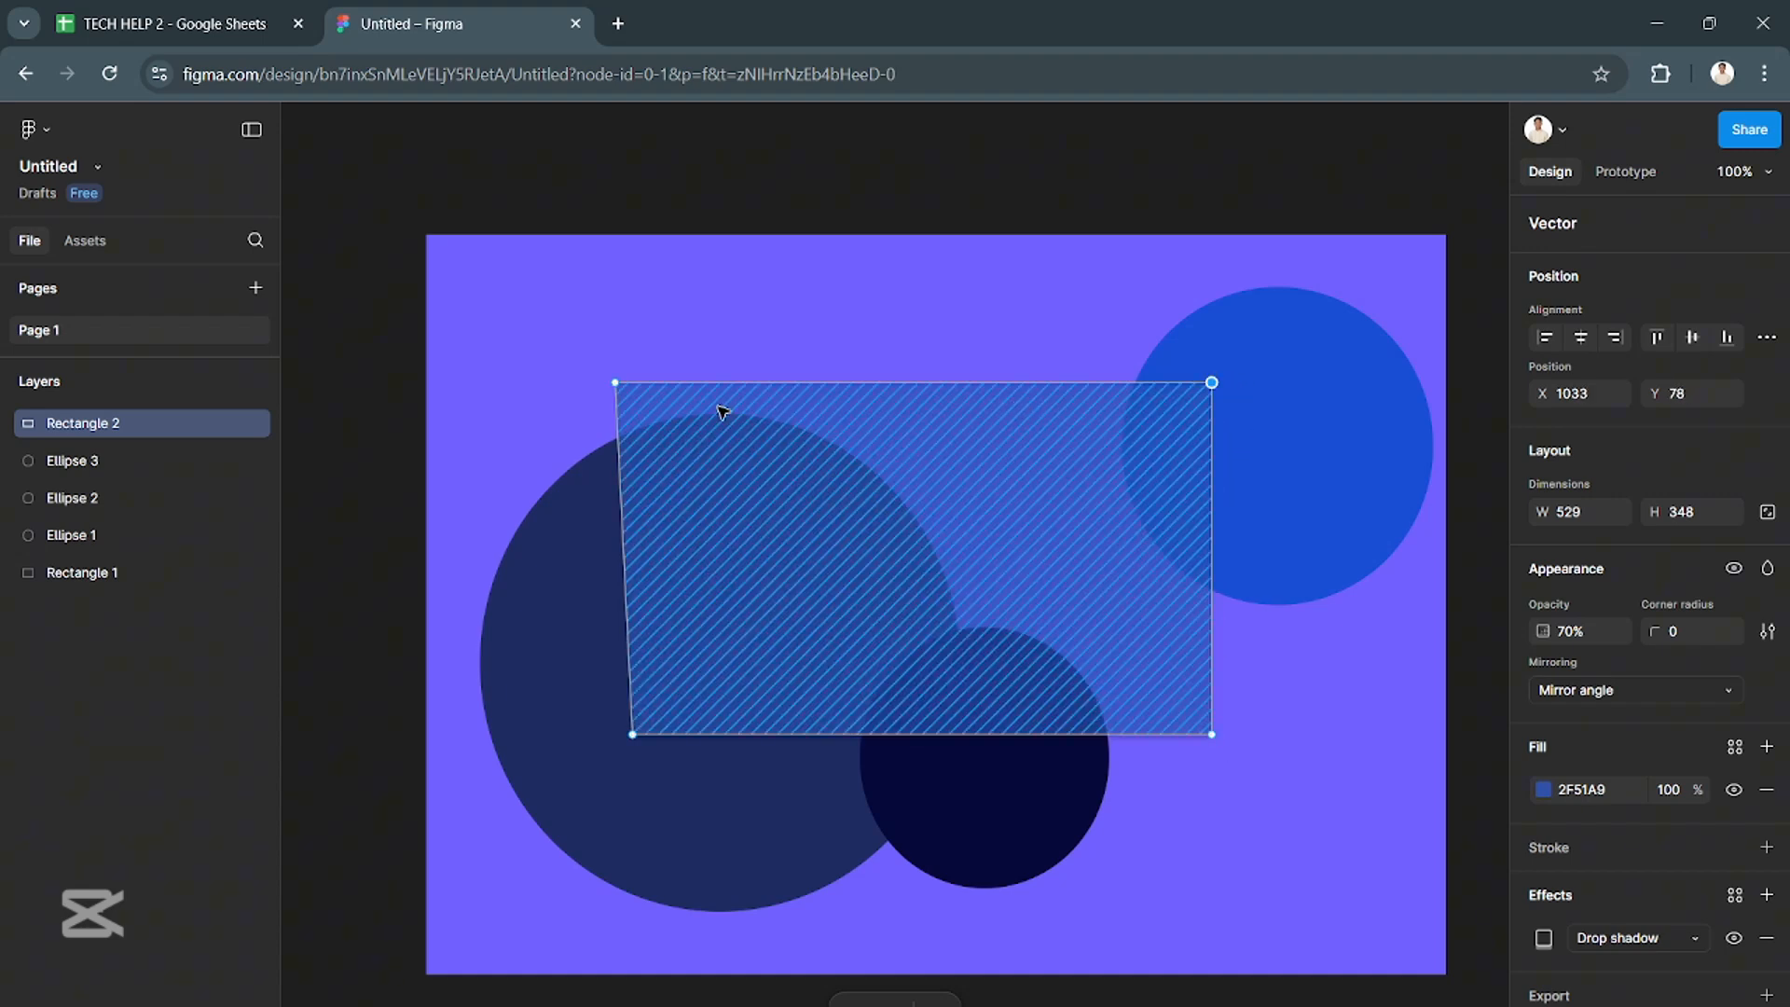
left_click_drag(615, 382, 632, 382)
left_click(1448, 603)
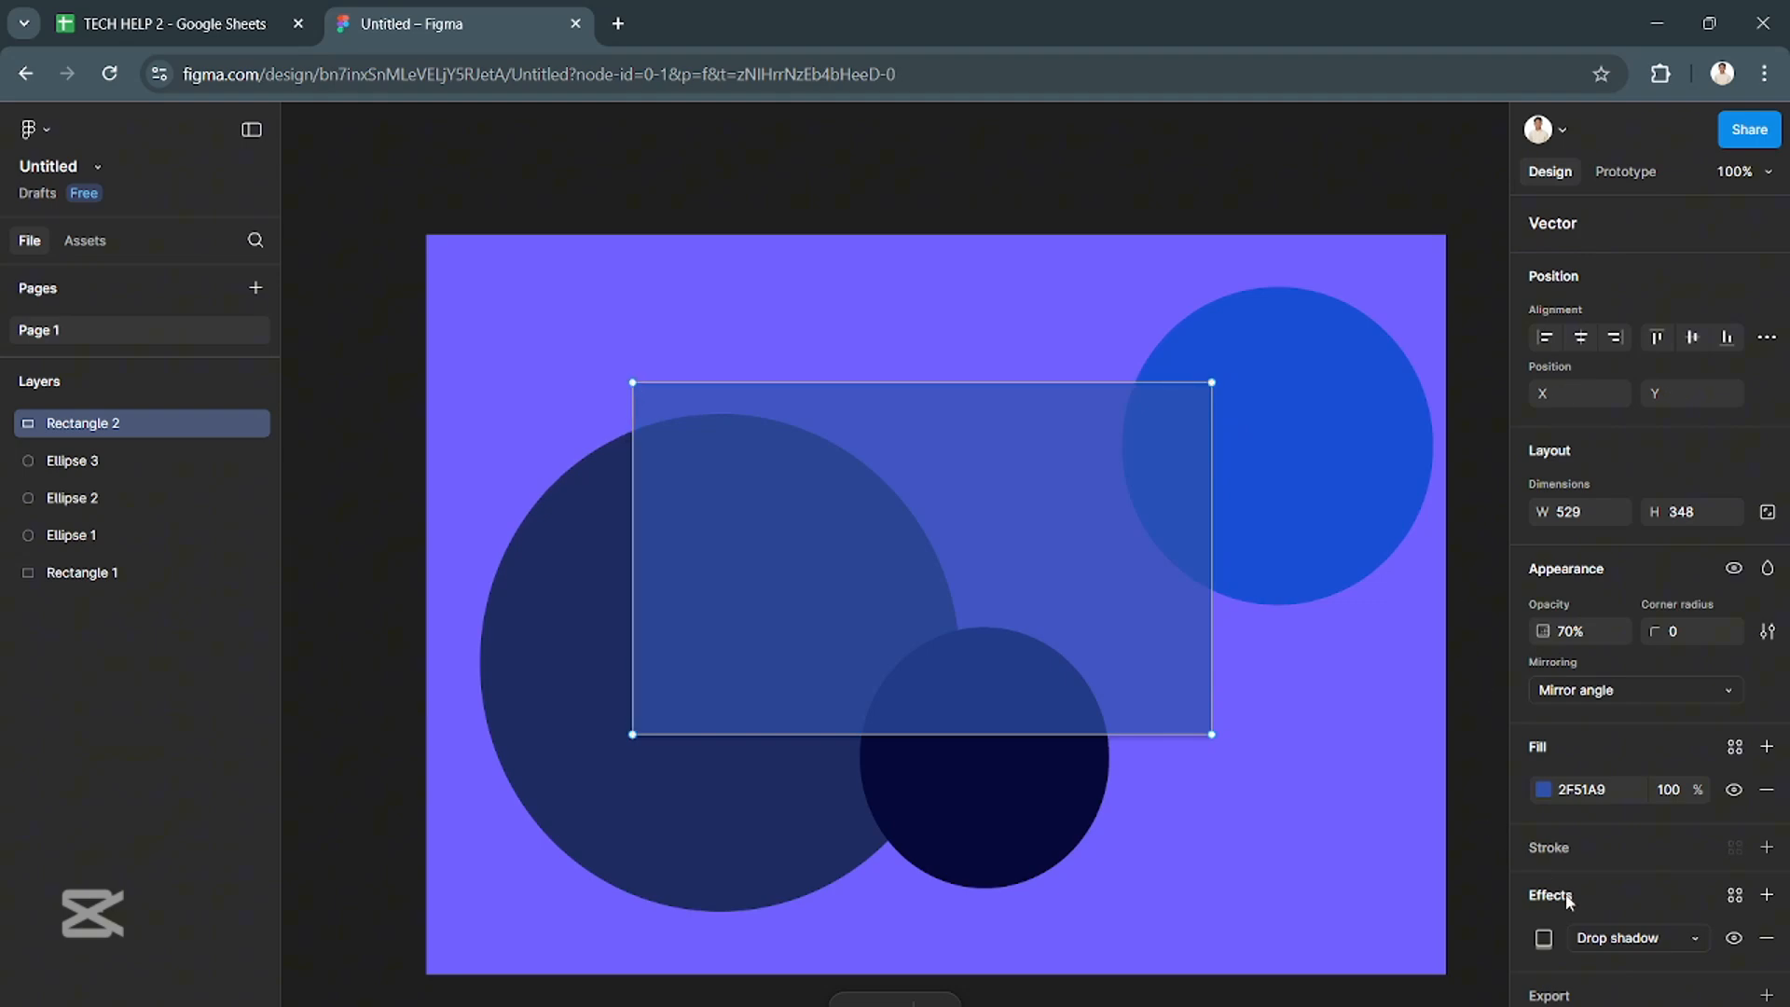
- Give the translucent rectangle a black 000000 inside stroke of weight 1, and add an Inner shadow effect alongside its drop shadow
left_click(1594, 854)
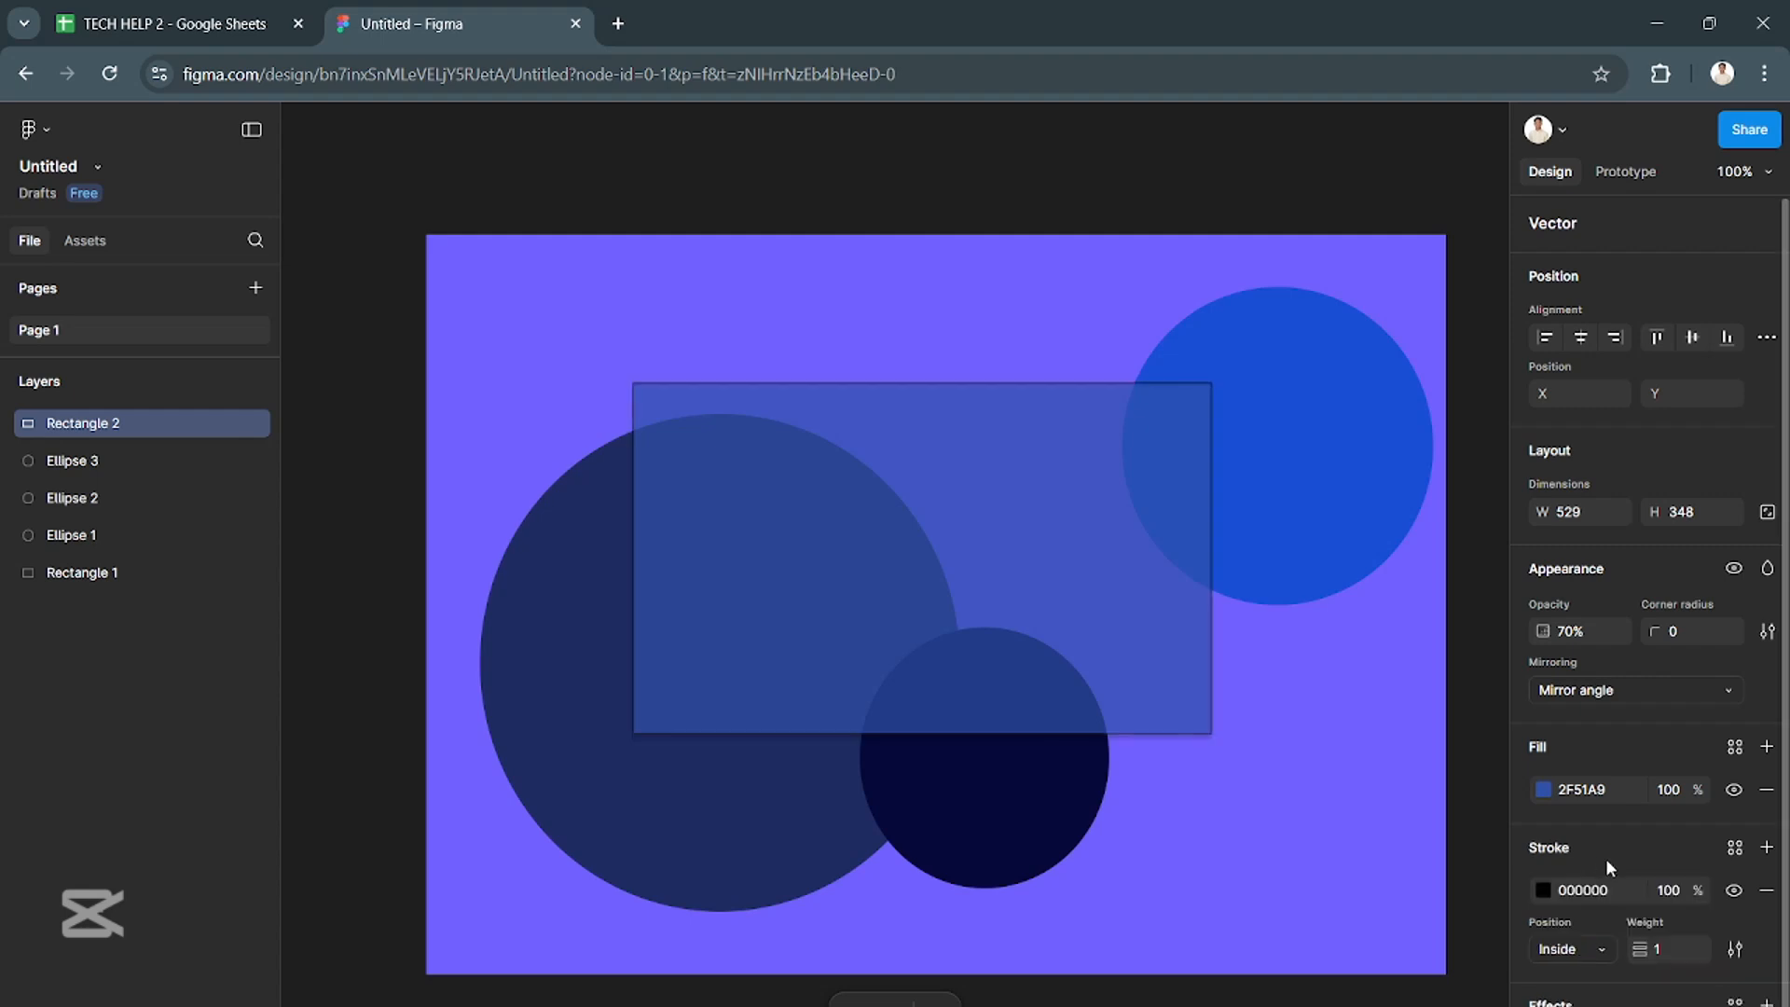
scroll(1607, 862, "down", 1)
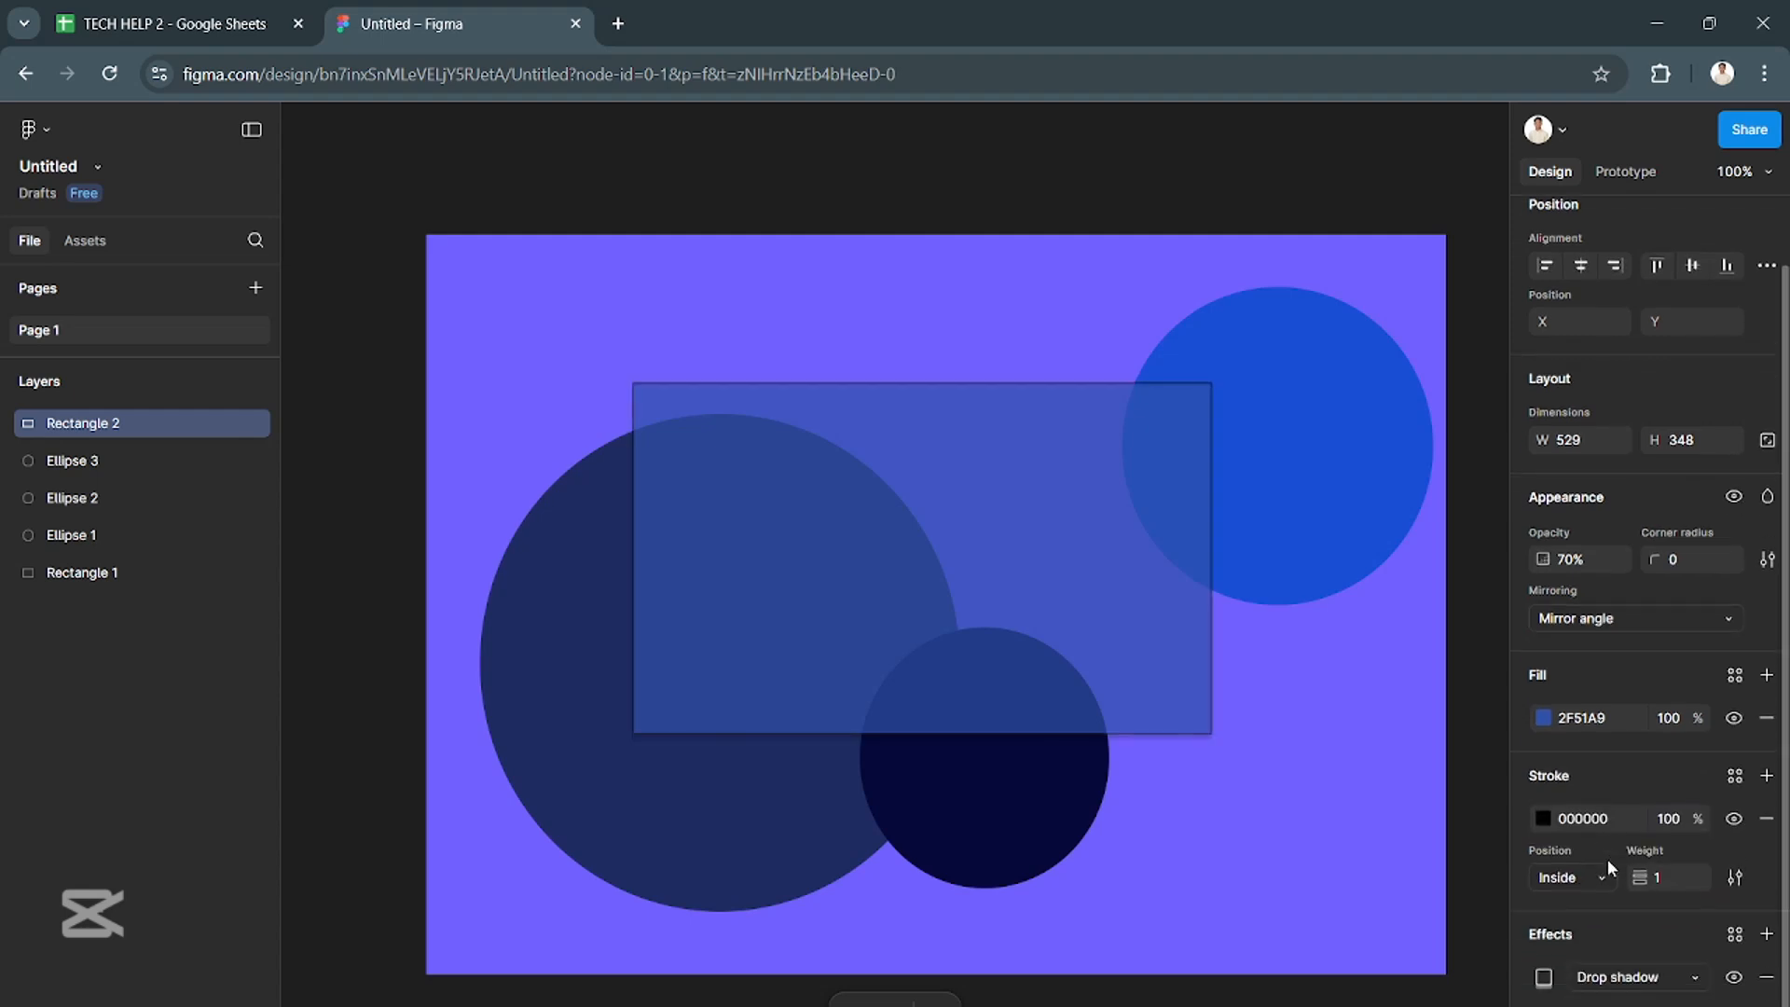
left_click(1710, 994)
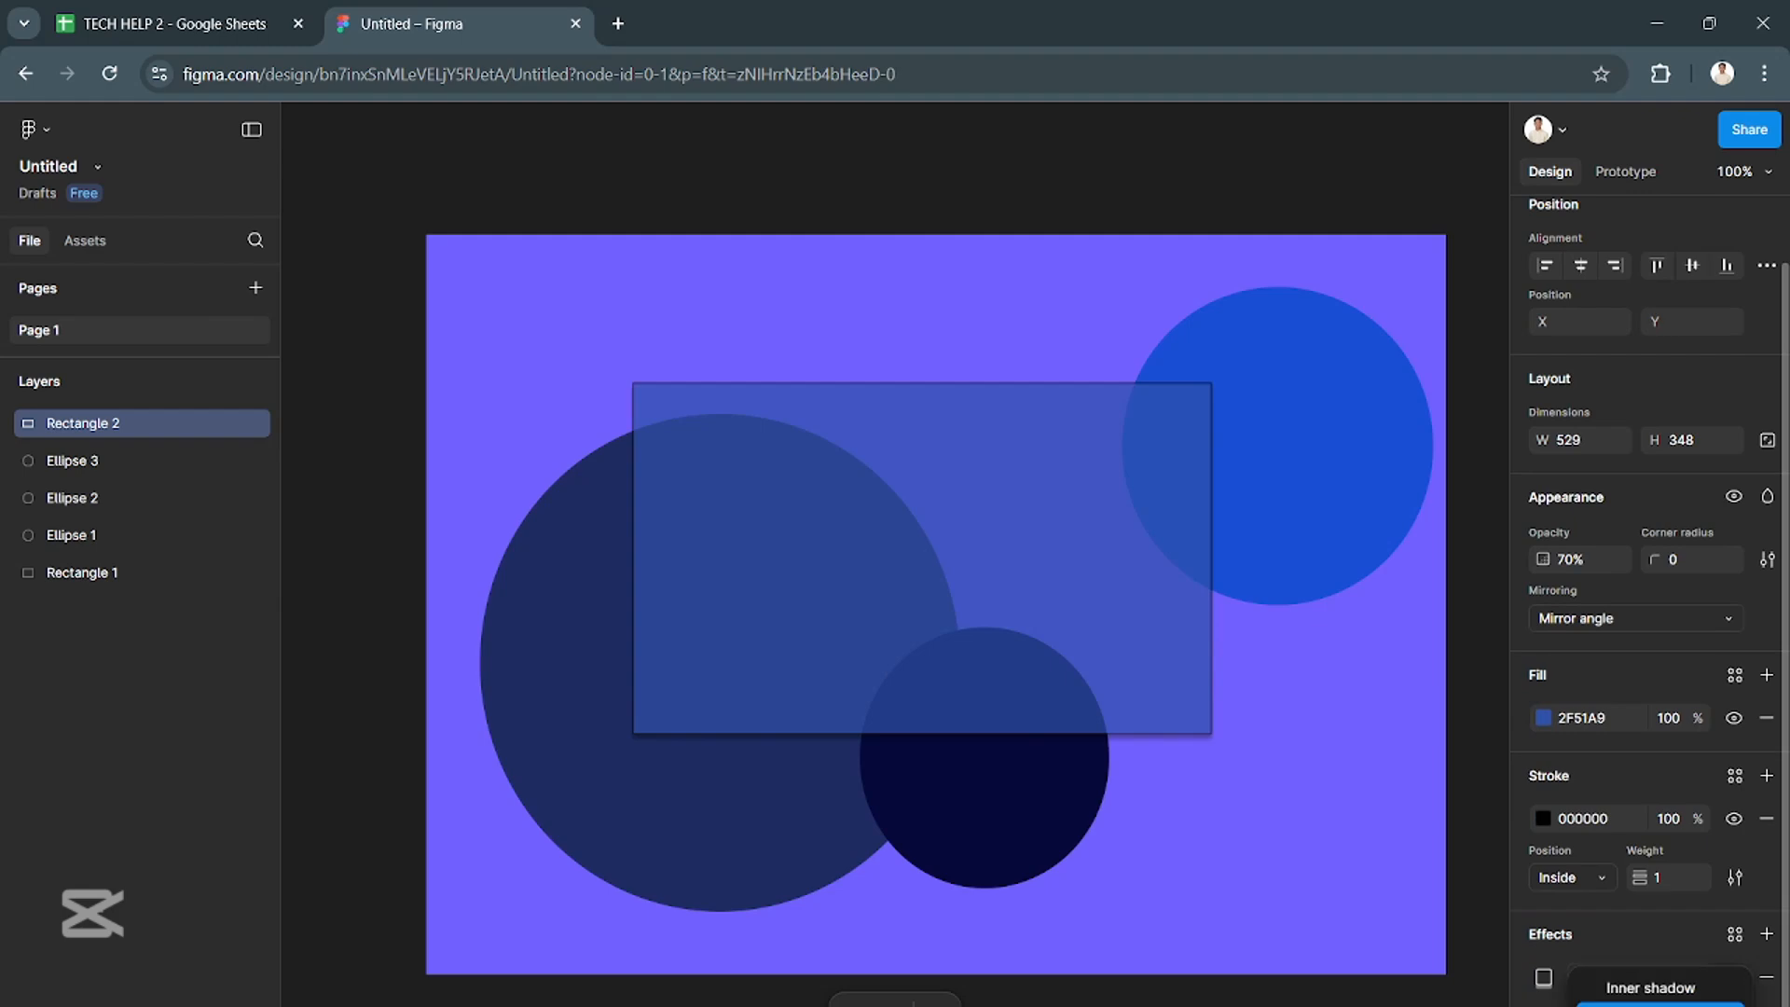
left_click(1651, 1005)
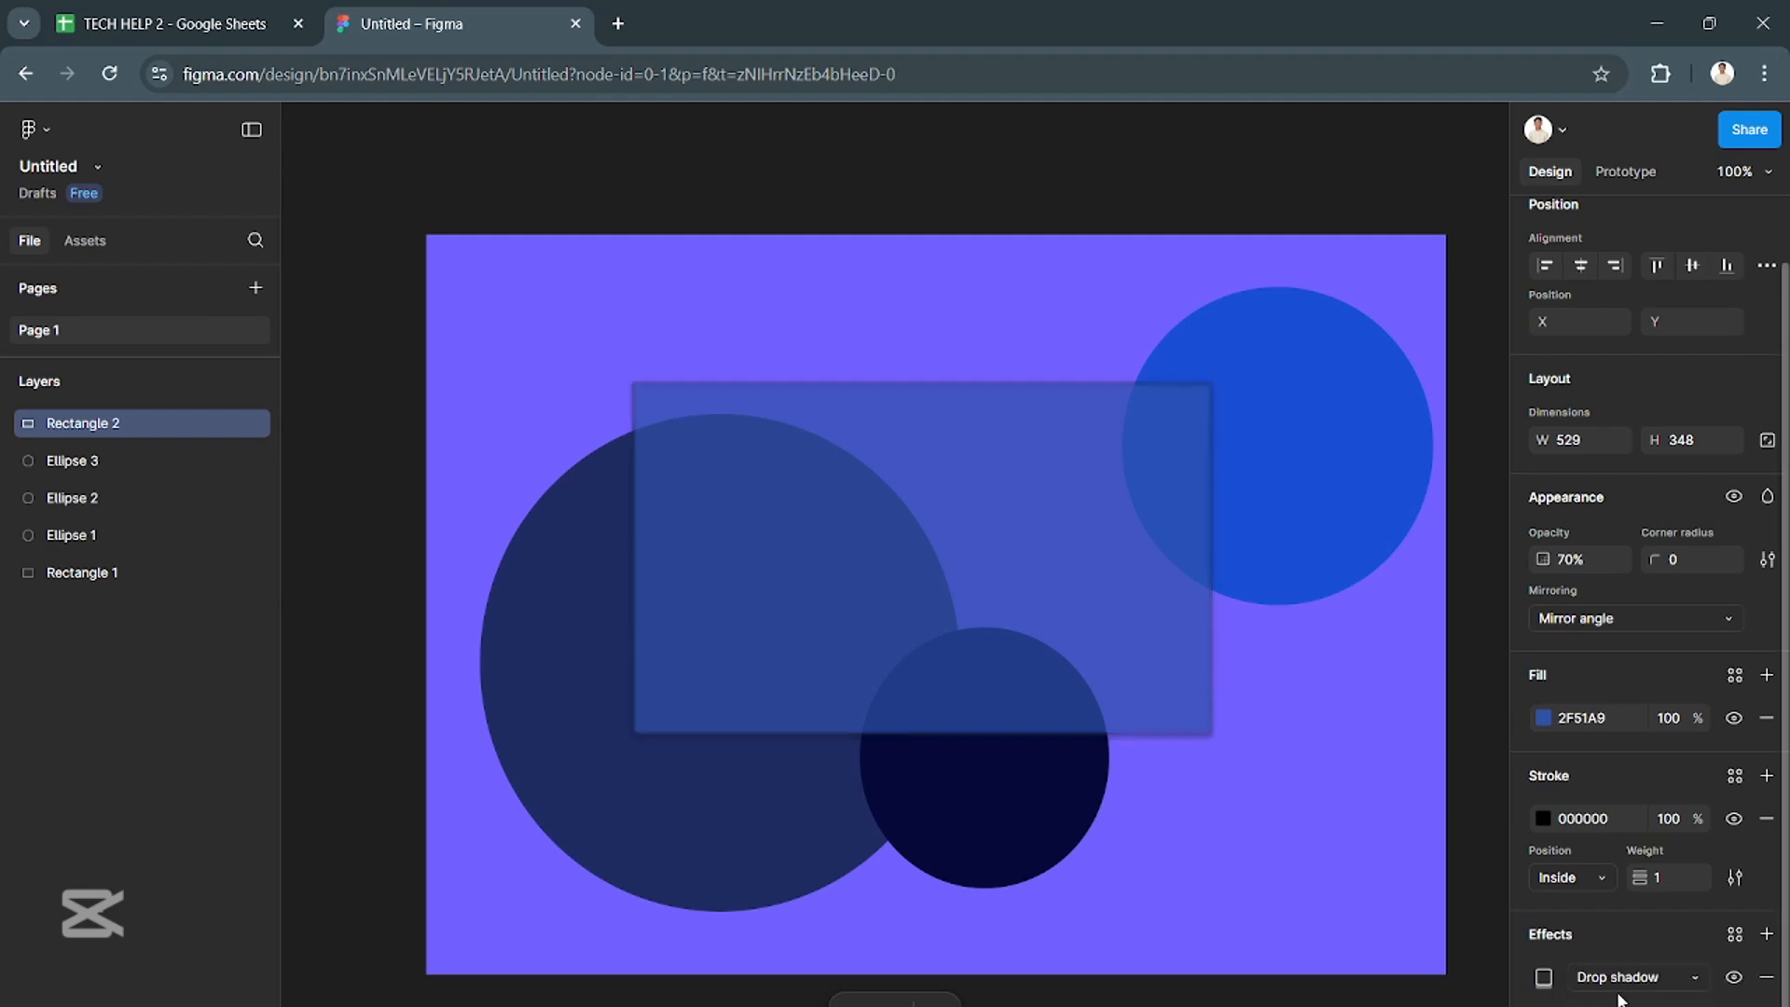
left_click(1766, 935)
left_click(1703, 1003)
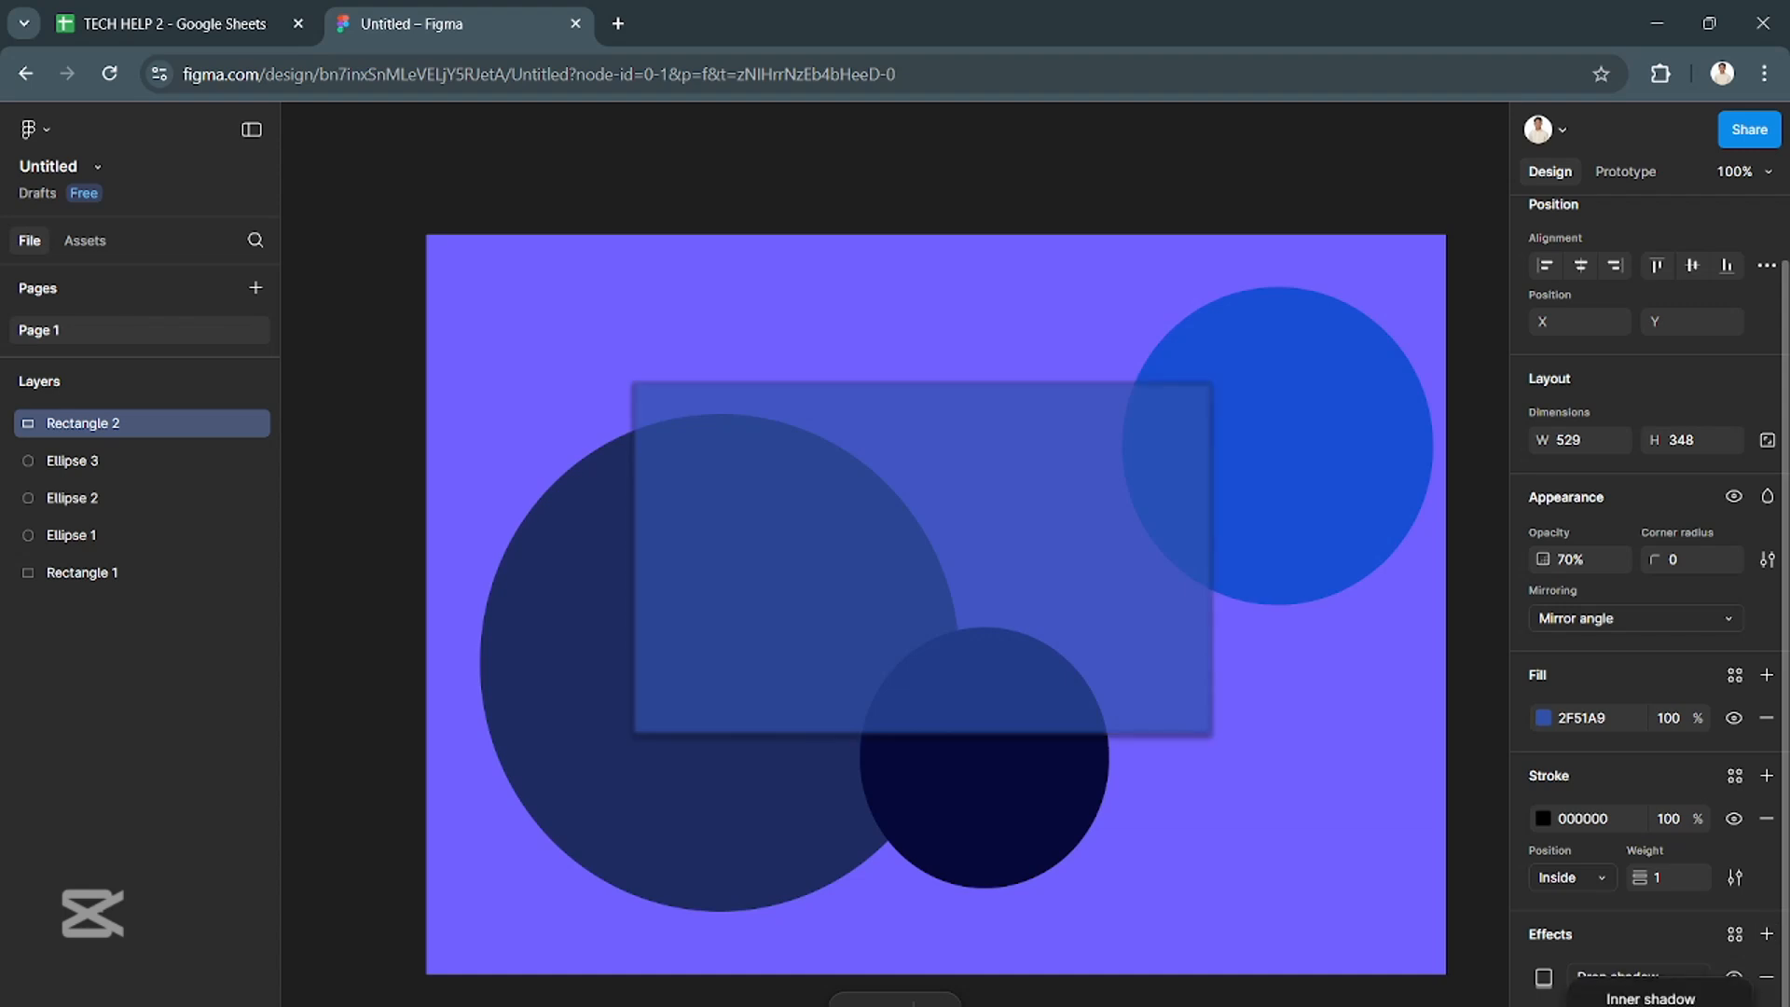
left_click(1650, 999)
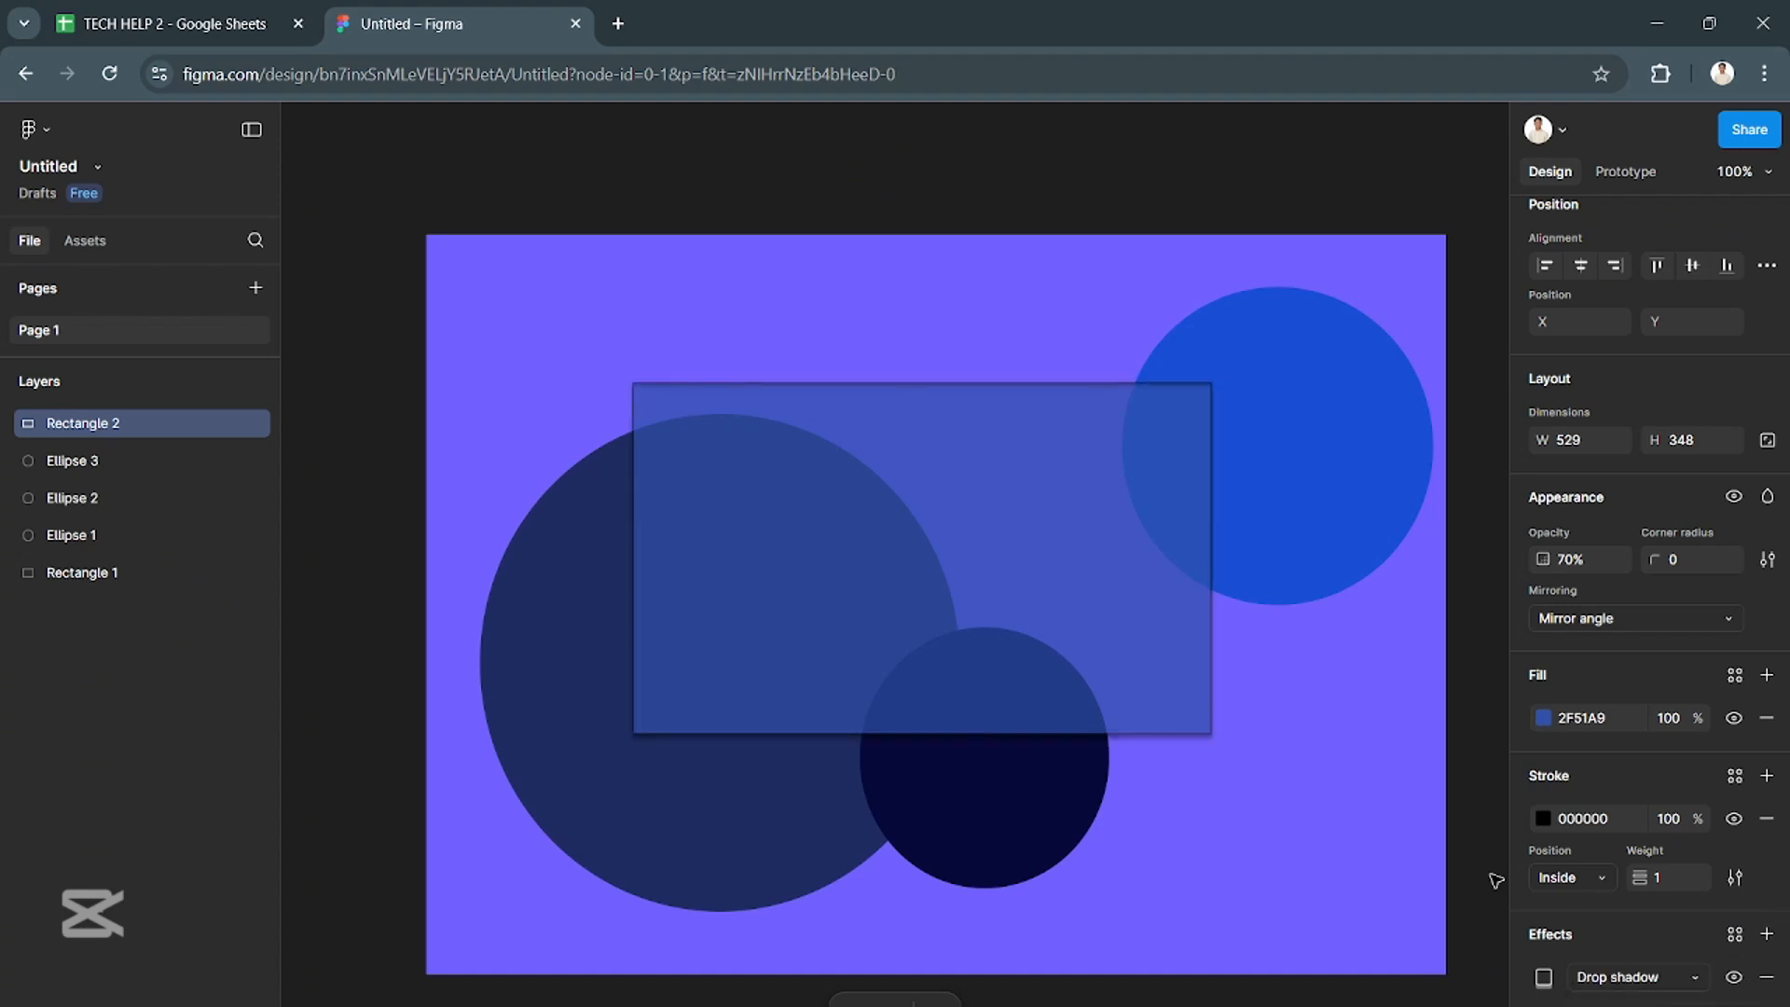